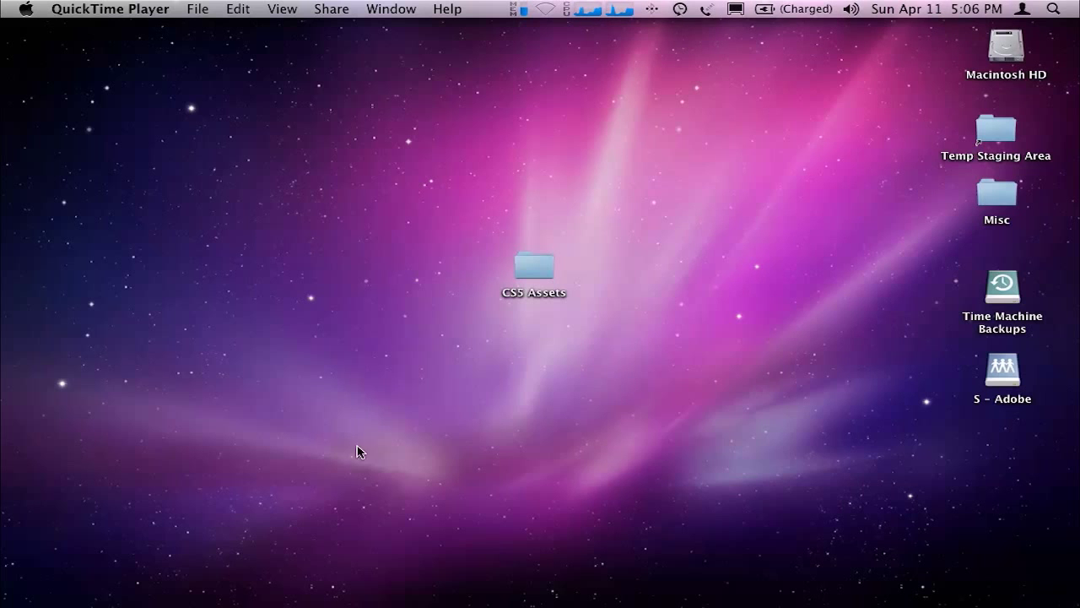
# Bring Premiere Pro CS5 with the CS5 Runthrough project to the front from the Dock.
pyautogui.moveTo(473, 605)
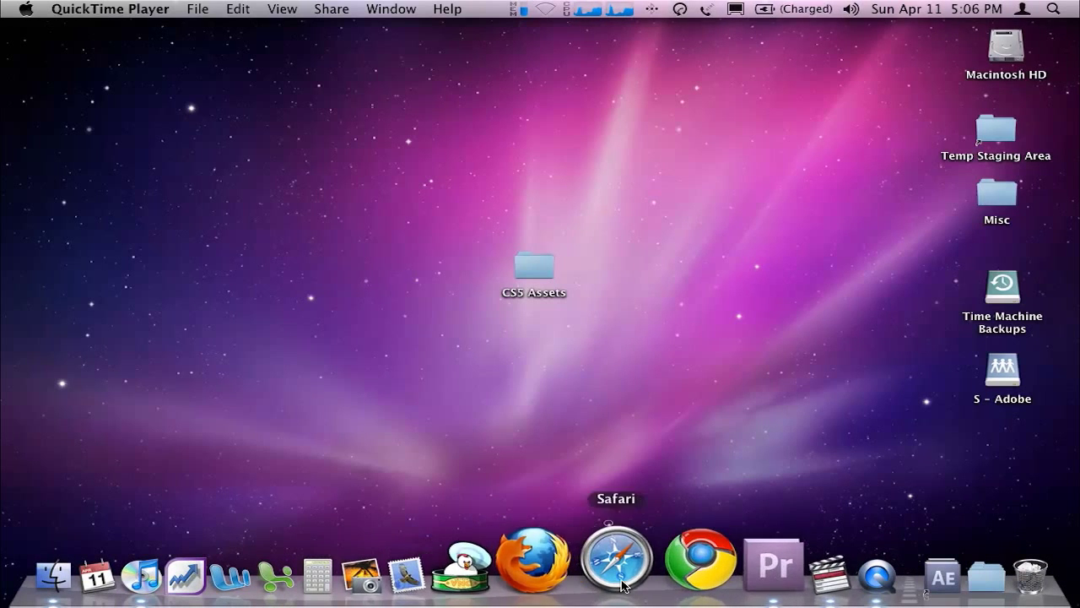
pyautogui.click(694, 574)
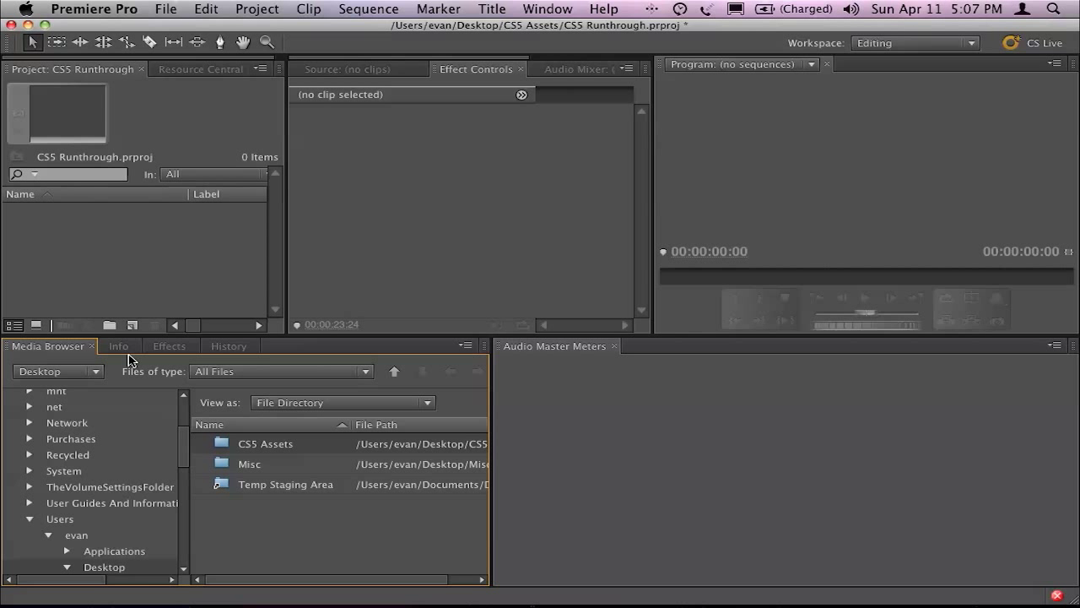
# From CS5 Assets > Nikon D300s, preview VID_0996.AVI and import it into the Project panel.
pyautogui.doubleClick(222, 445)
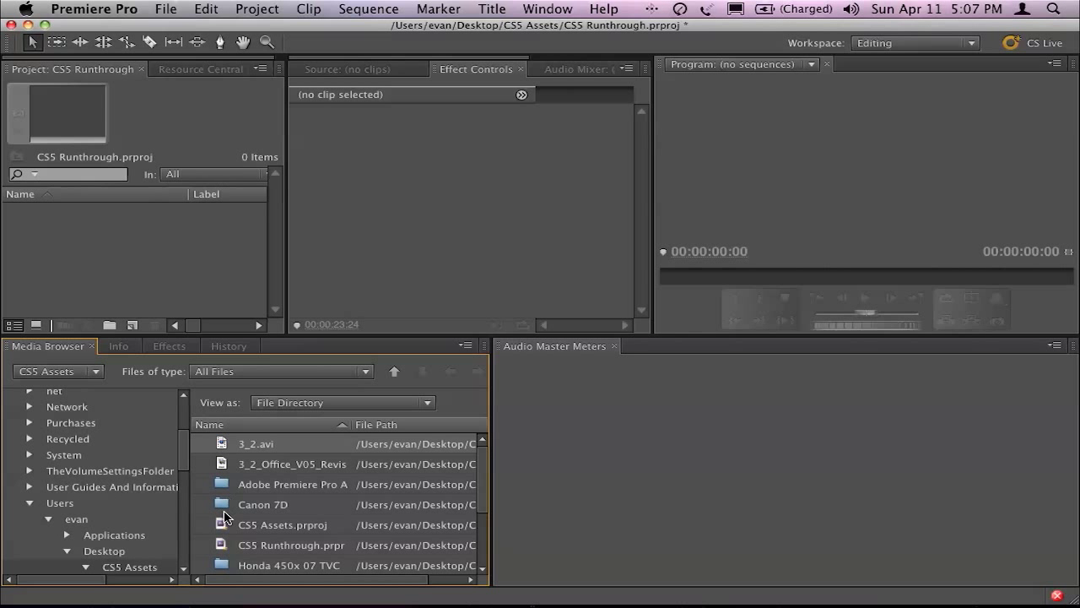
pyautogui.scroll(-2, 226, 554)
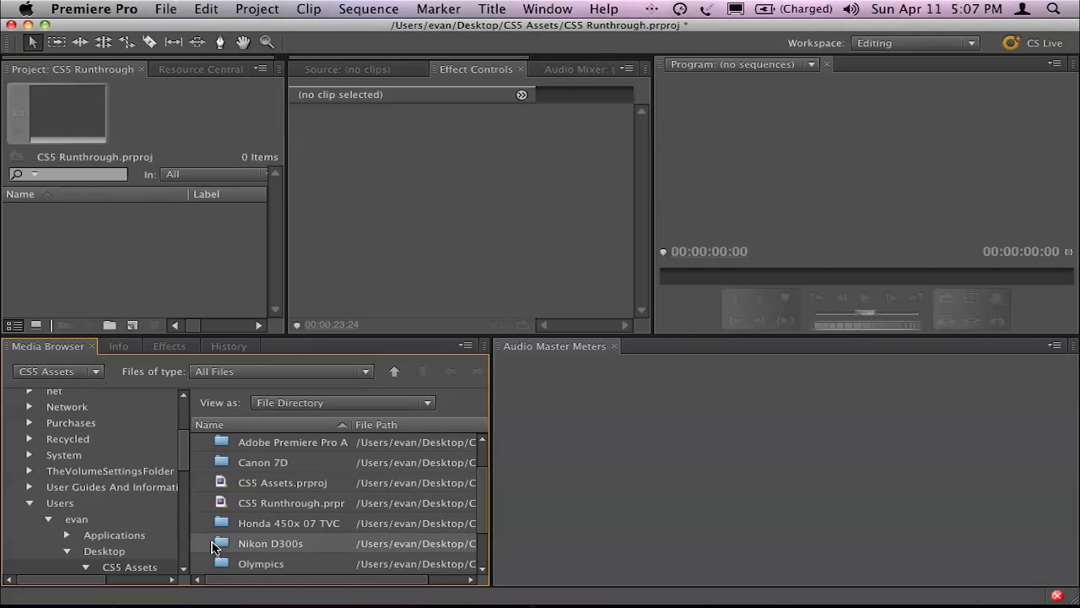
pyautogui.doubleClick(226, 548)
pyautogui.doubleClick(227, 447)
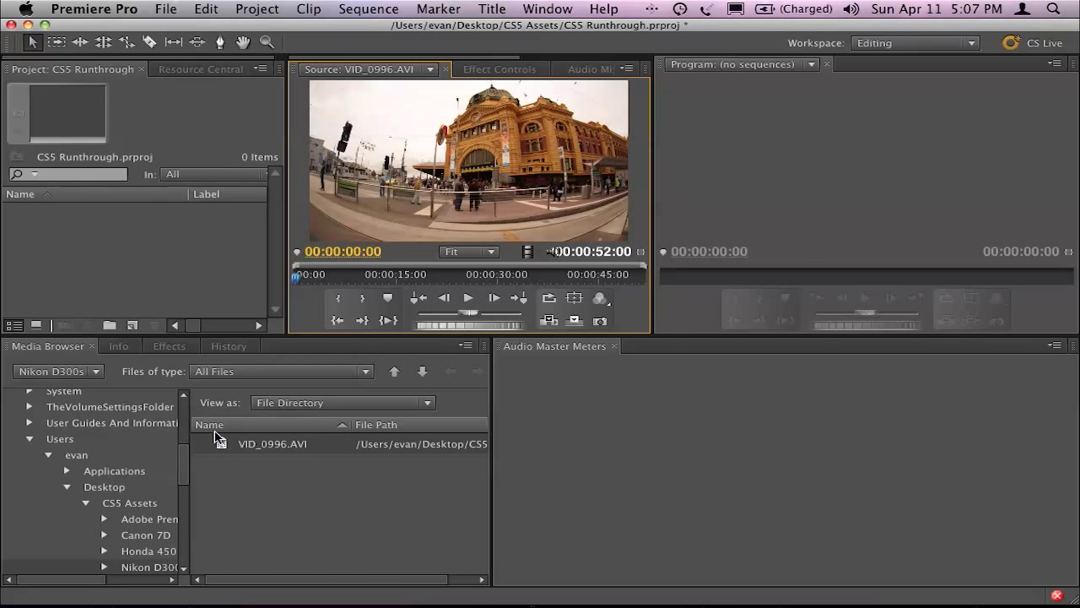
pyautogui.moveTo(218, 443); pyautogui.dragTo(116, 286)
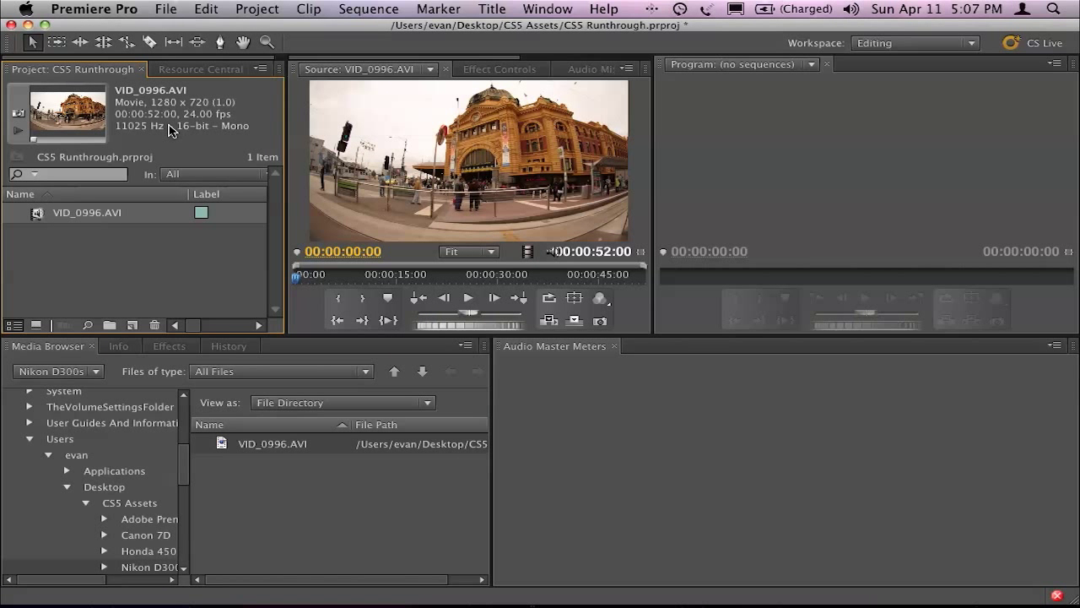
pyautogui.click(48, 244)
pyautogui.rightClick(29, 246)
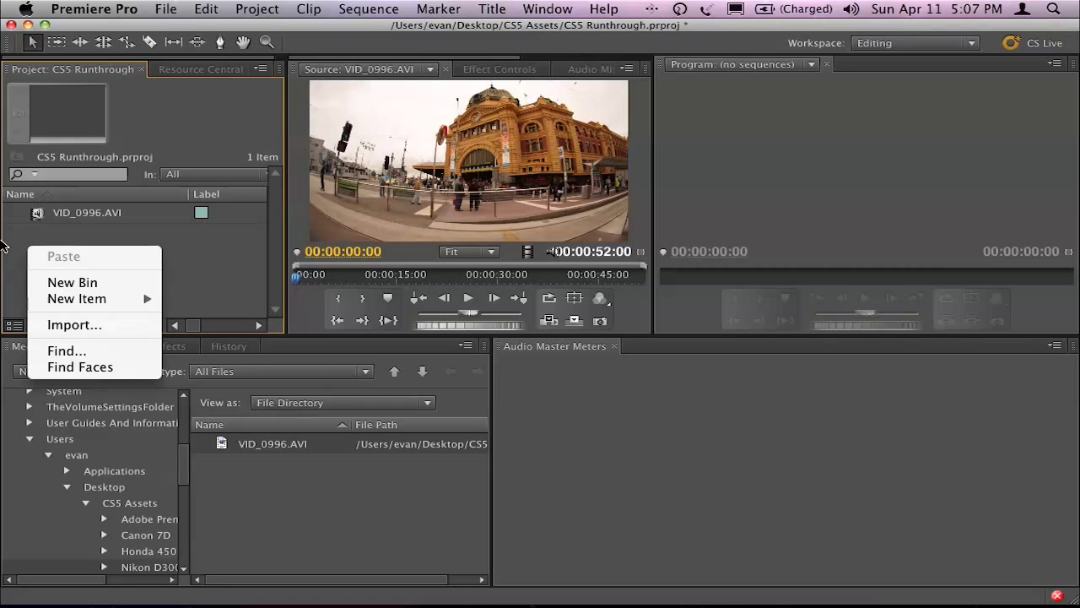
pyautogui.moveTo(89, 299)
pyautogui.click(205, 299)
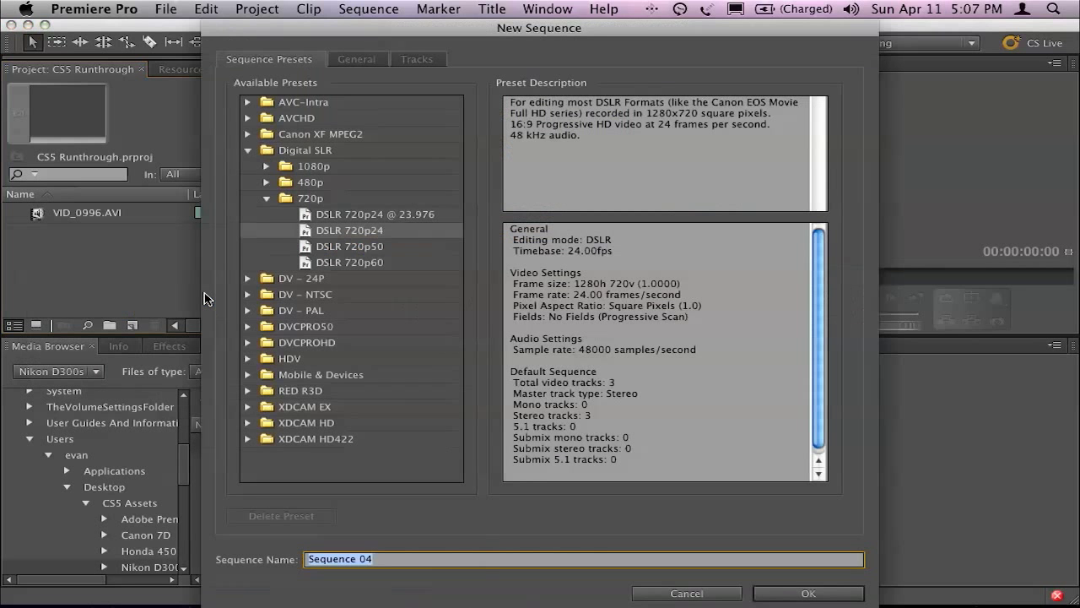
pyautogui.click(249, 151)
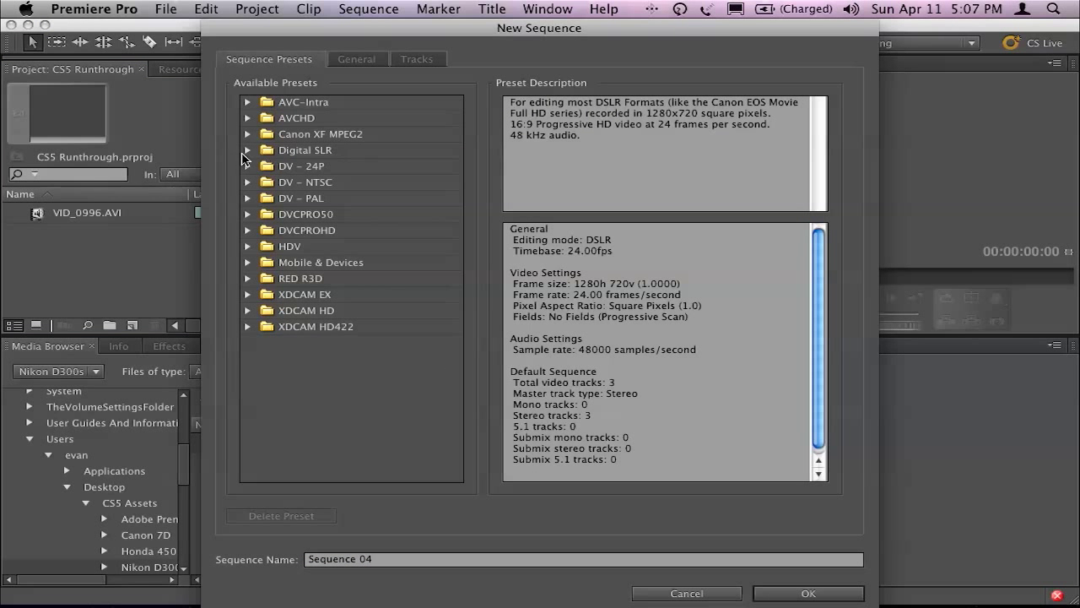
pyautogui.click(248, 152)
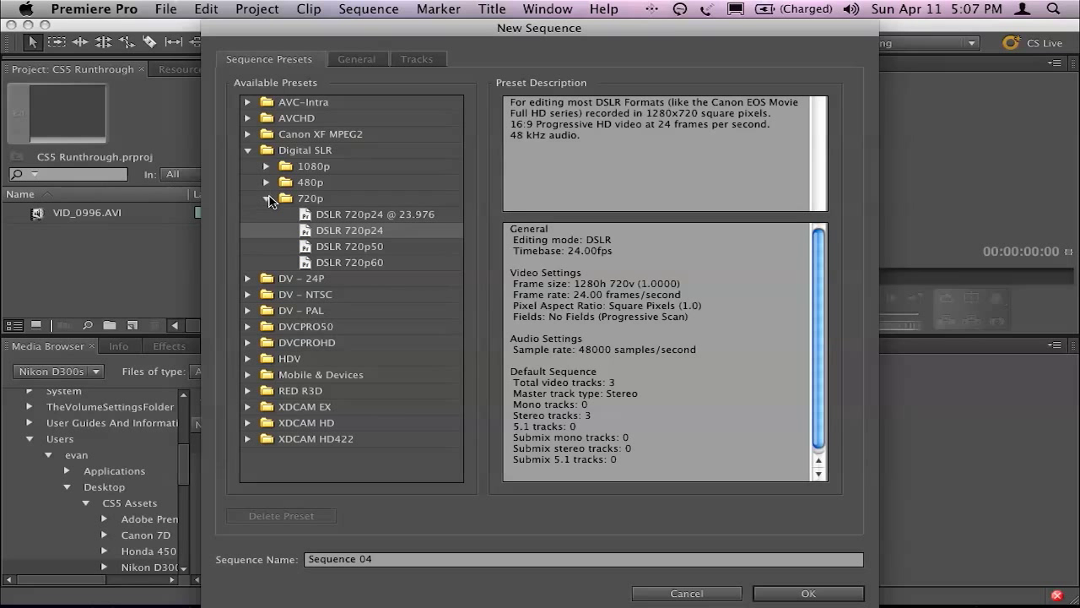
pyautogui.click(267, 199)
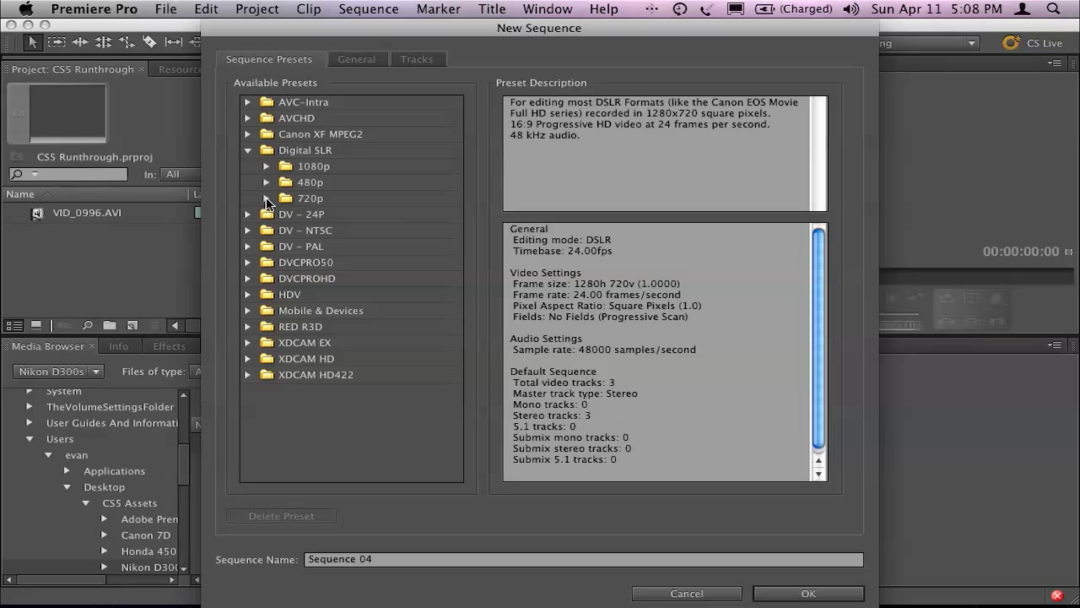
pyautogui.click(267, 199)
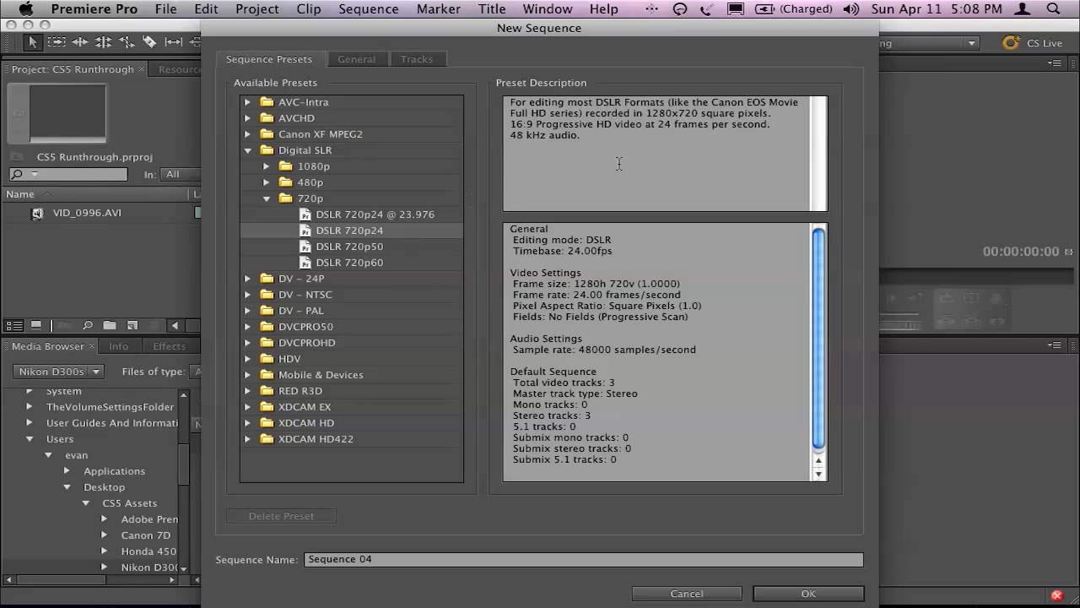
pyautogui.click(405, 217)
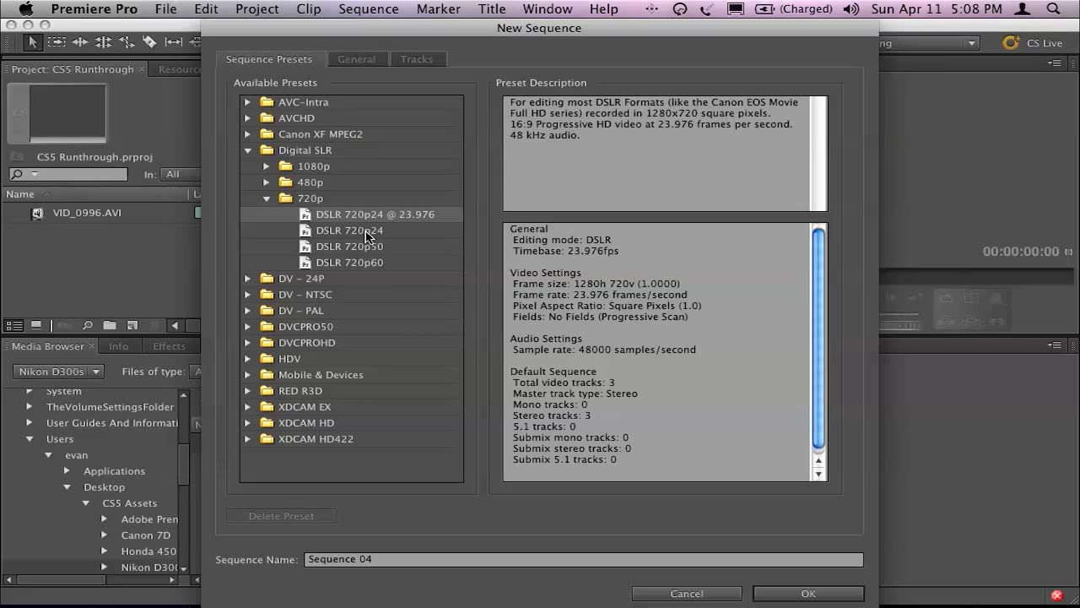
pyautogui.click(365, 231)
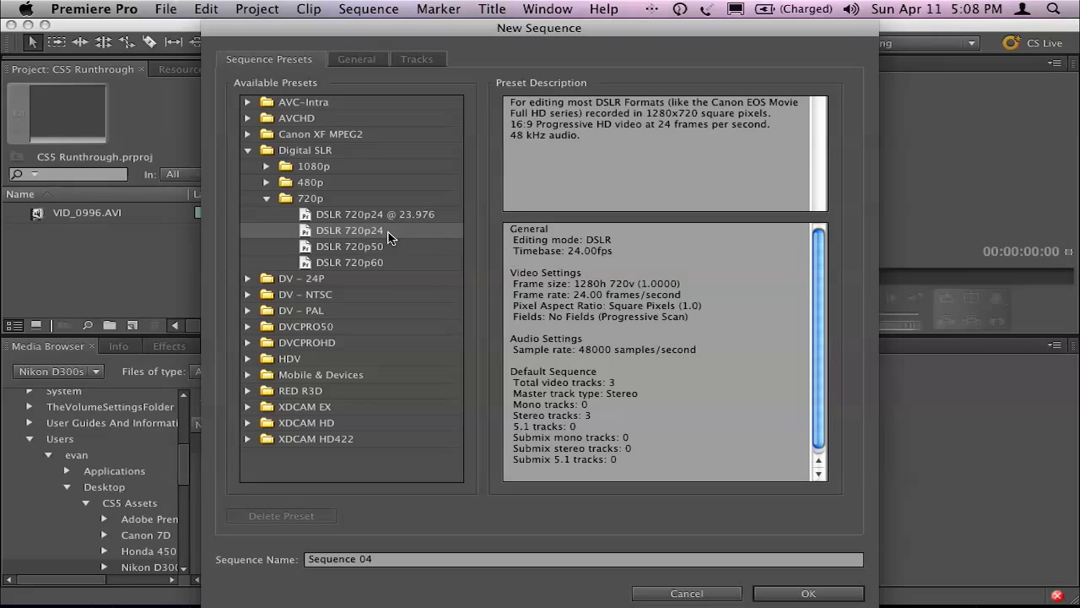
pyautogui.click(657, 594)
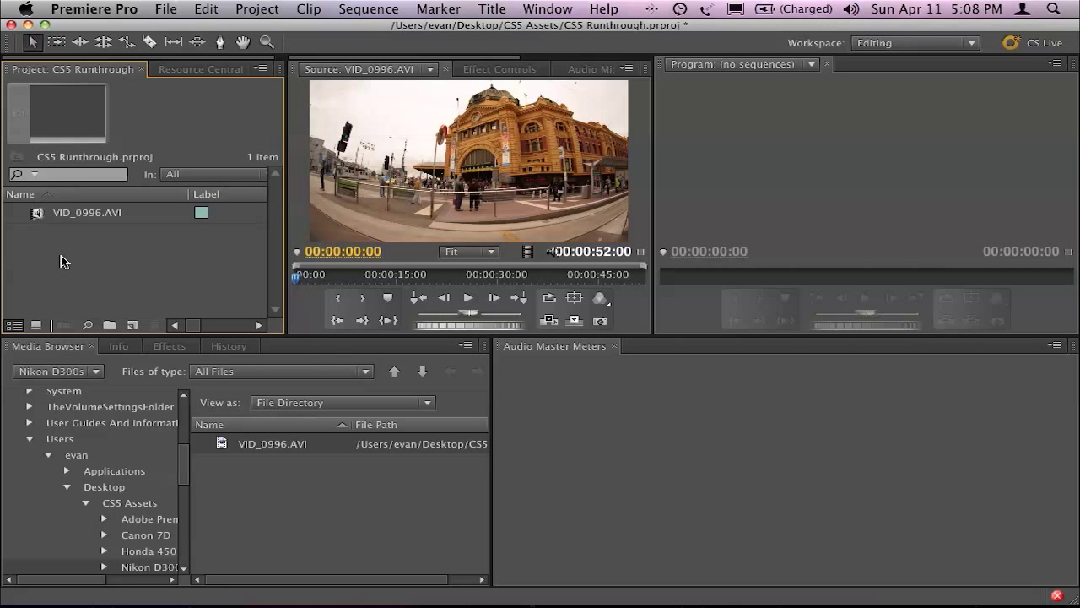
# Build a new sequence from VID_0996.AVI and mute the Audio 1 track output.
pyautogui.moveTo(38, 214); pyautogui.dragTo(130, 326)
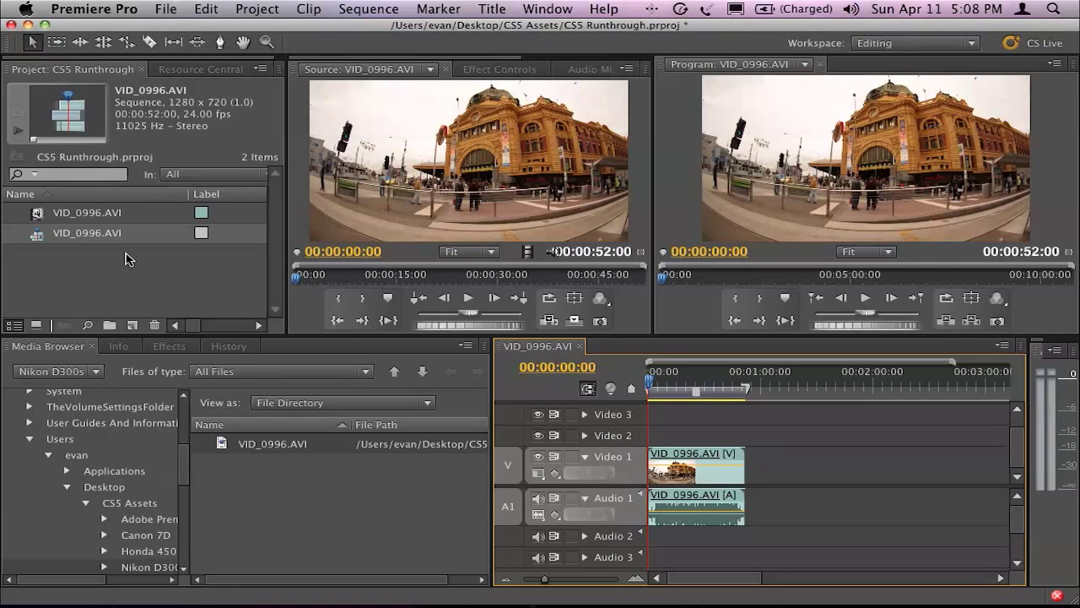
pyautogui.click(682, 379)
pyautogui.click(538, 497)
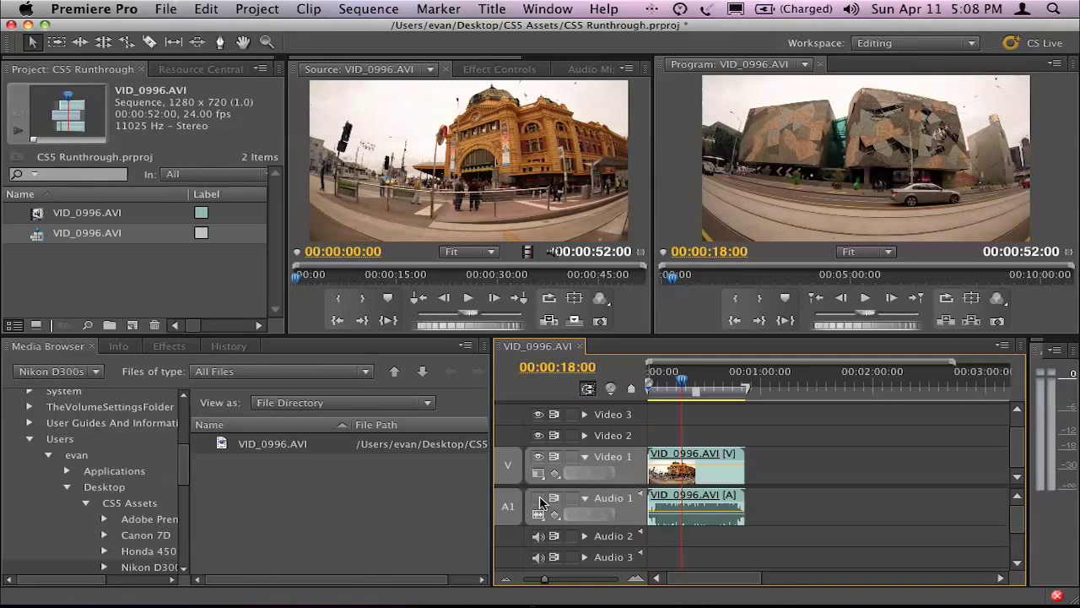
pyautogui.moveTo(682, 380); pyautogui.dragTo(652, 382)
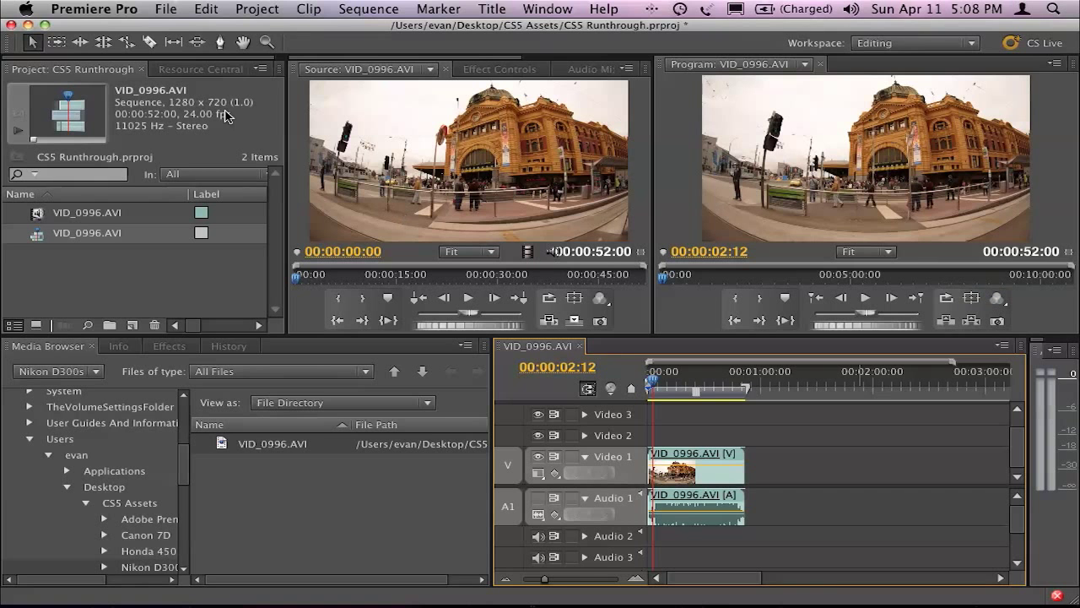
pyautogui.click(244, 10)
pyautogui.moveTo(270, 29)
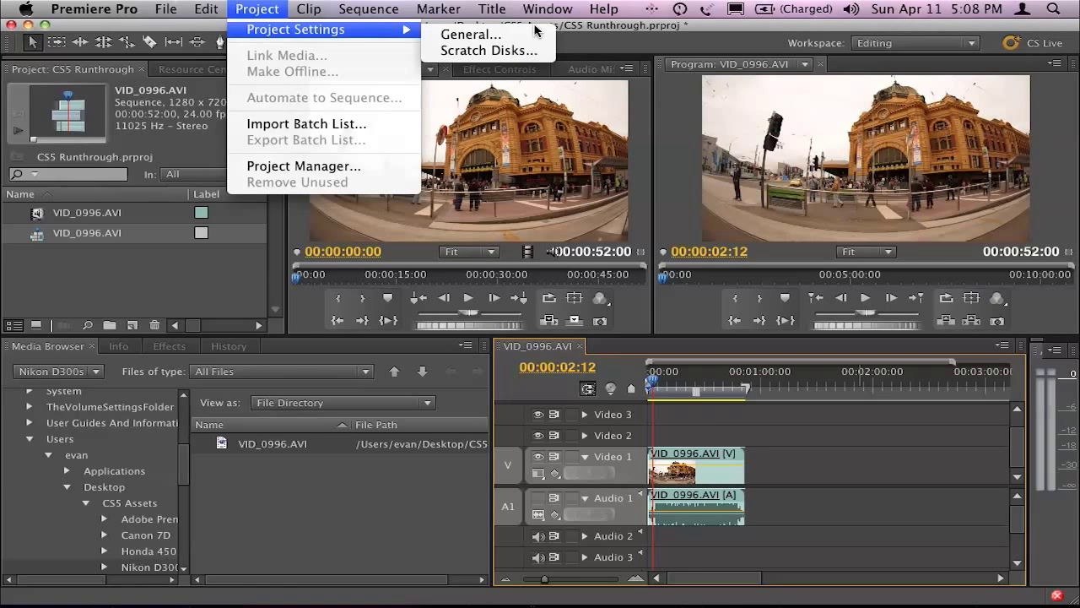
pyautogui.click(495, 36)
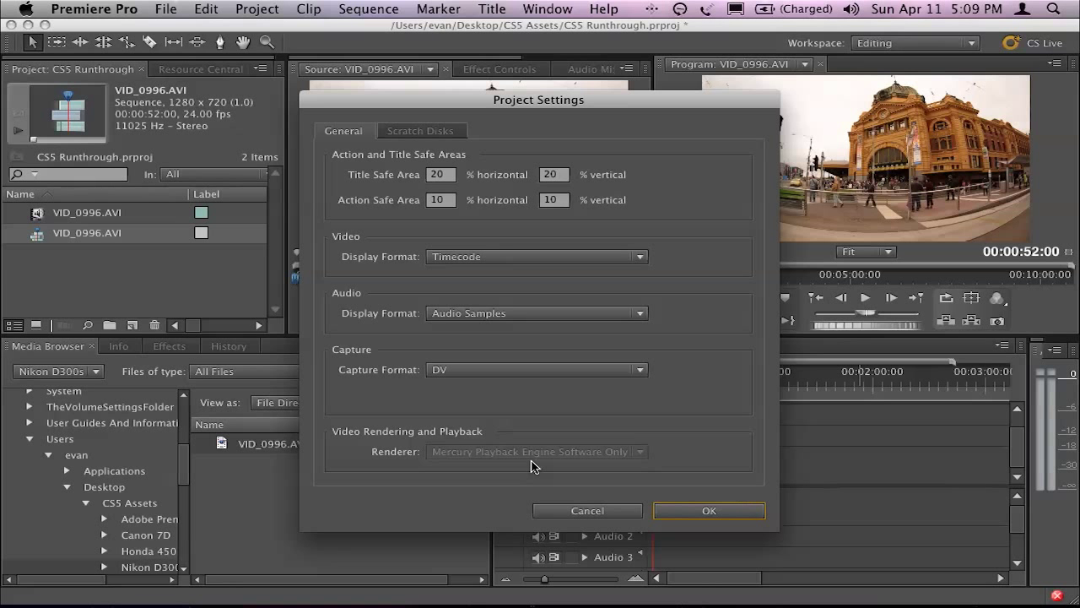
pyautogui.click(579, 511)
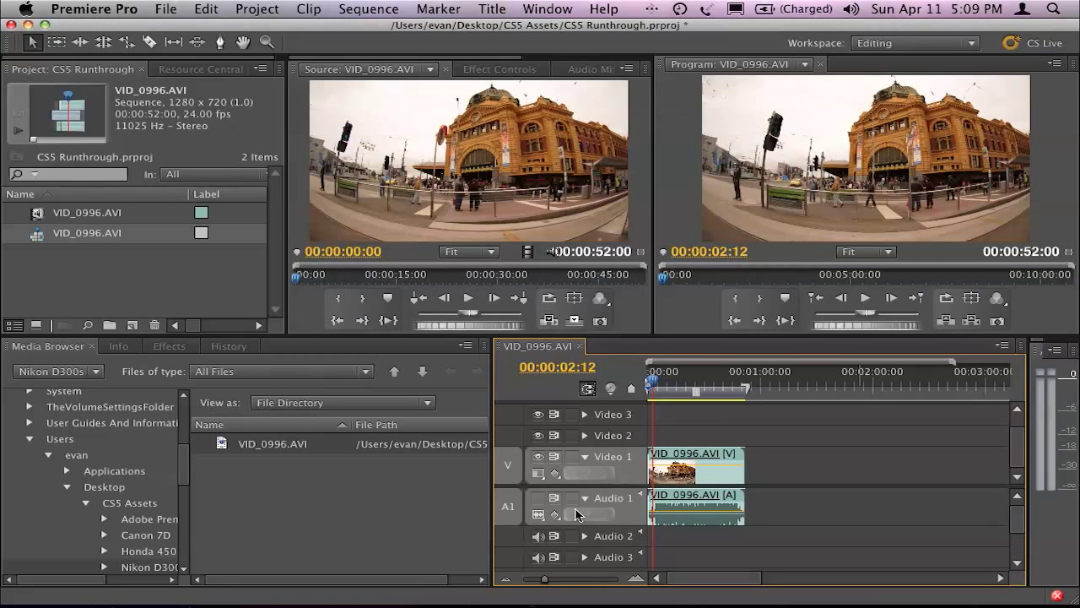
pyautogui.click(192, 278)
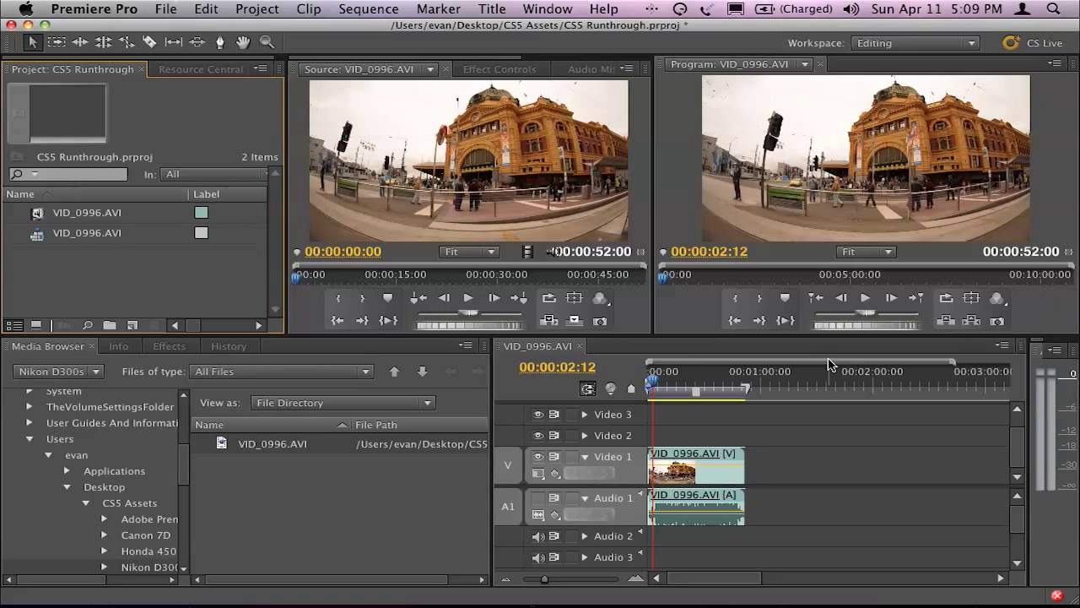
# Set program playback resolution to 1/2 and play the sequence from its start.
pyautogui.click(1002, 303)
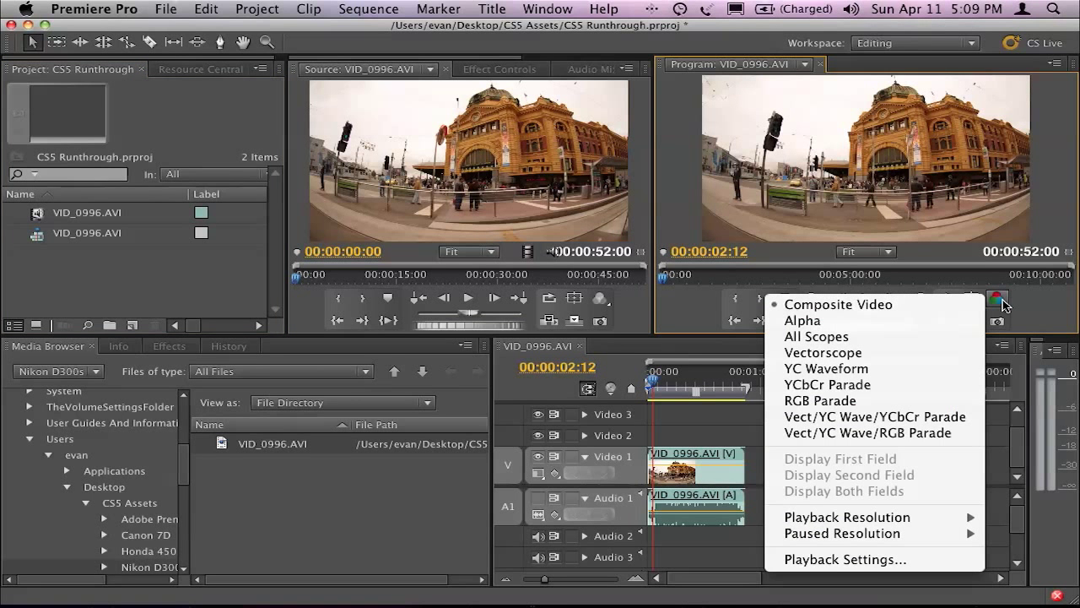
pyautogui.moveTo(839, 520)
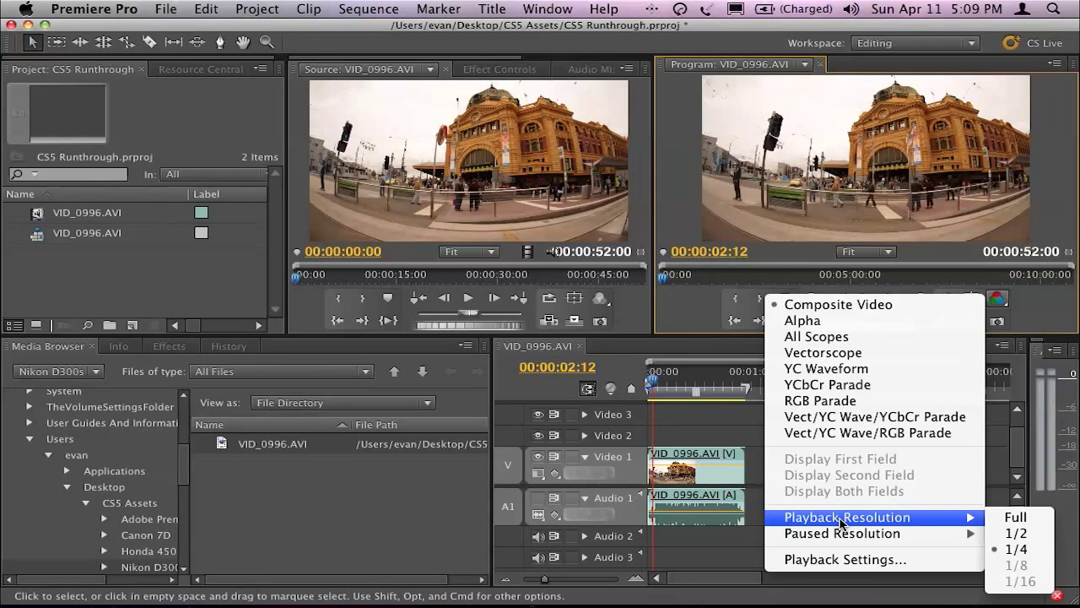
pyautogui.click(1015, 533)
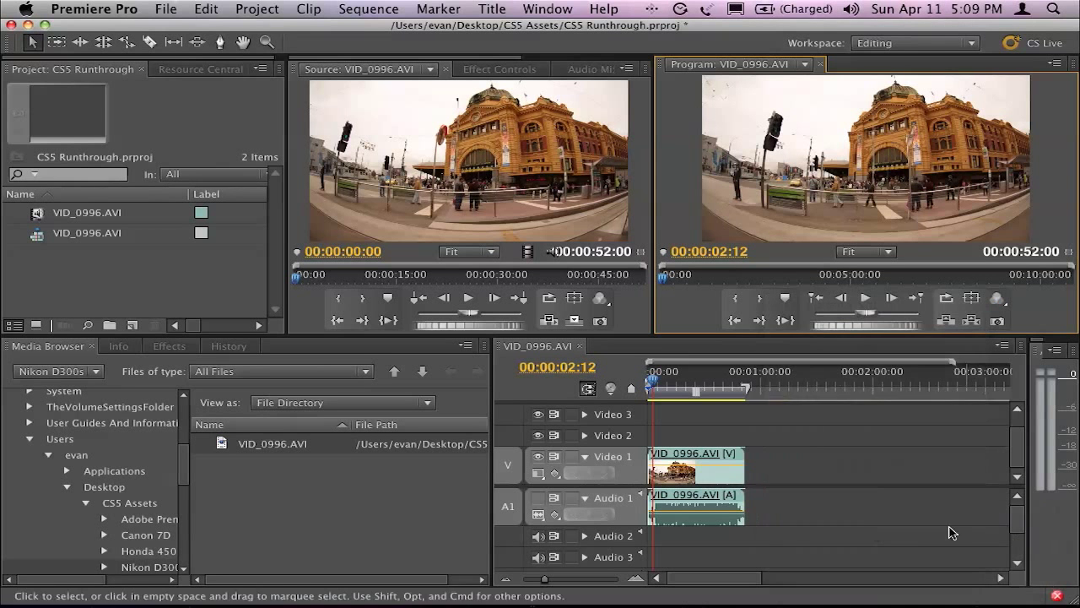
pyautogui.click(998, 298)
pyautogui.moveTo(871, 520)
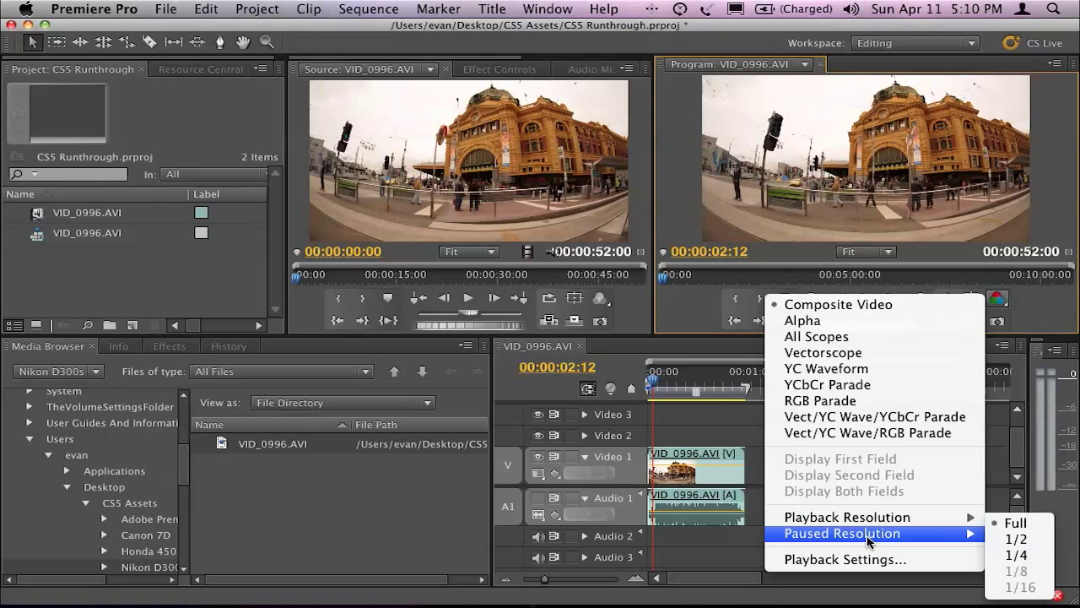
pyautogui.click(1078, 557)
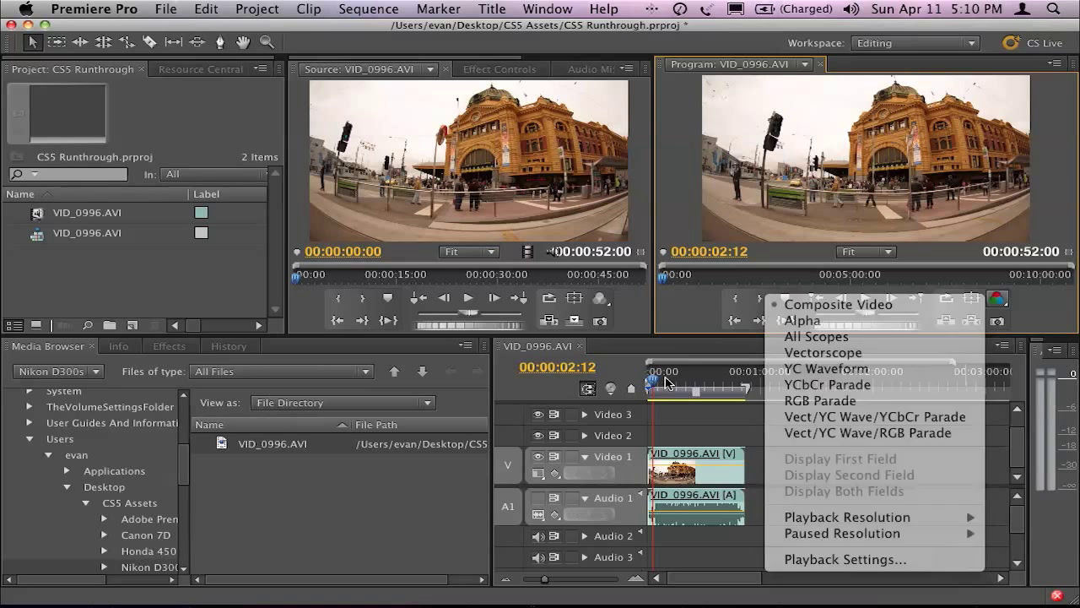
pyautogui.click(649, 373)
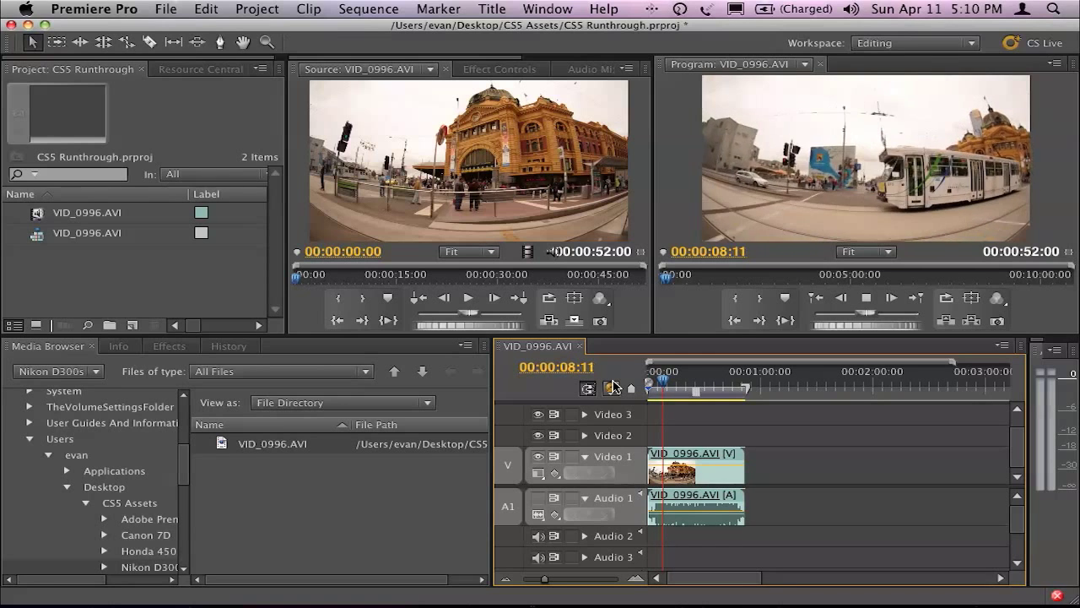
pyautogui.press('space')
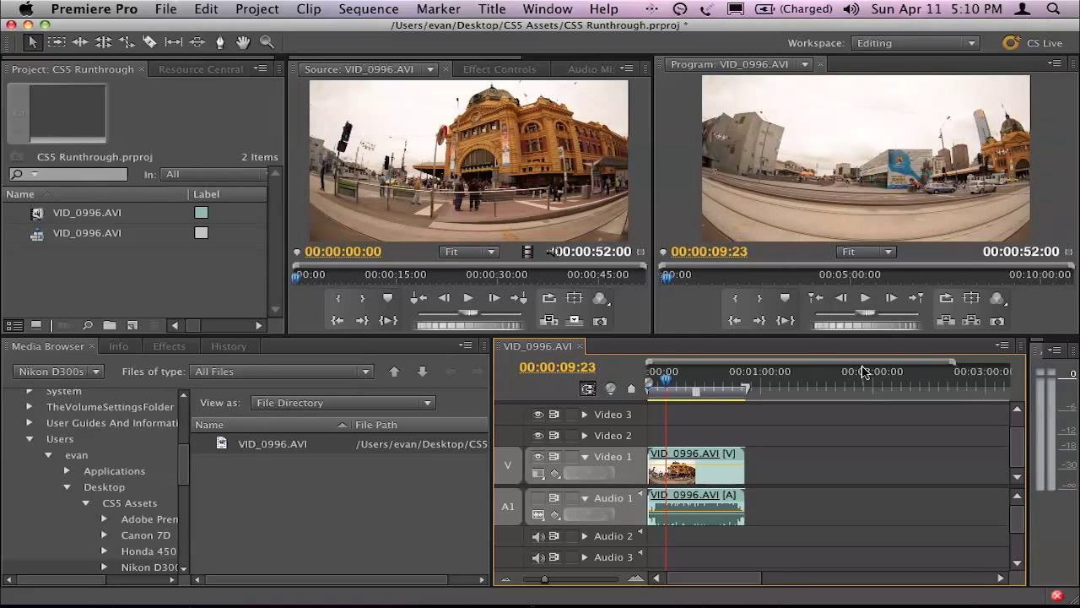
# Switch program playback resolution to Full and return to the sequence start.
pyautogui.click(996, 299)
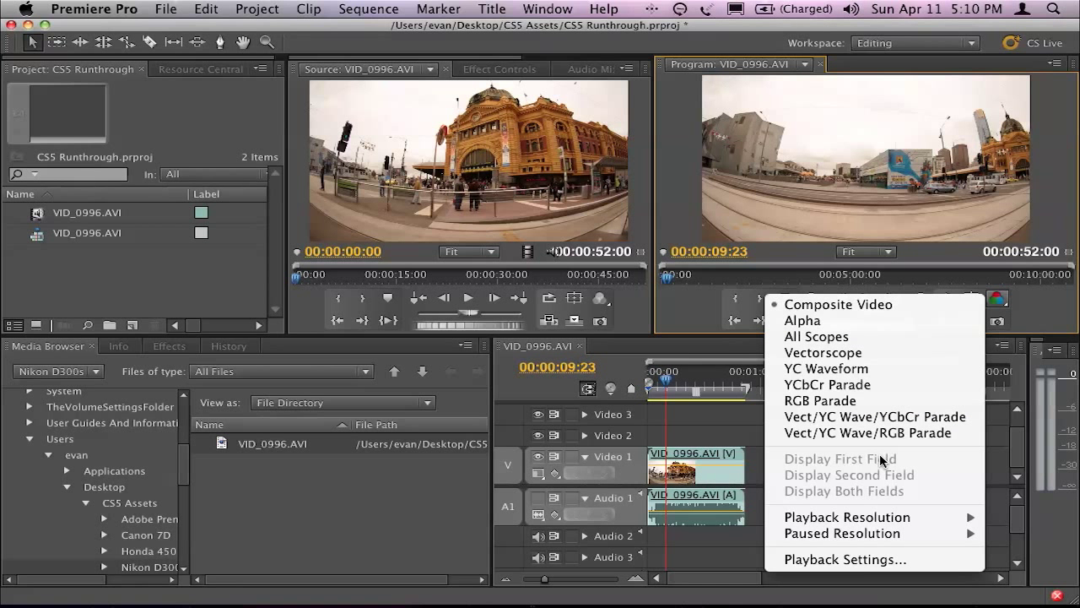
pyautogui.moveTo(929, 516)
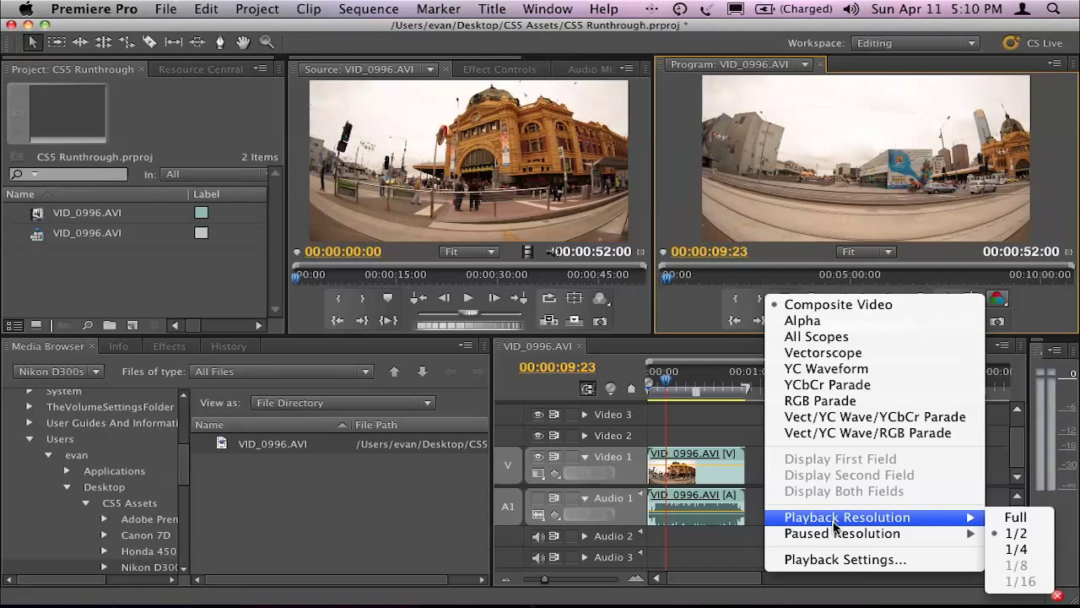
pyautogui.click(1023, 513)
pyautogui.click(649, 384)
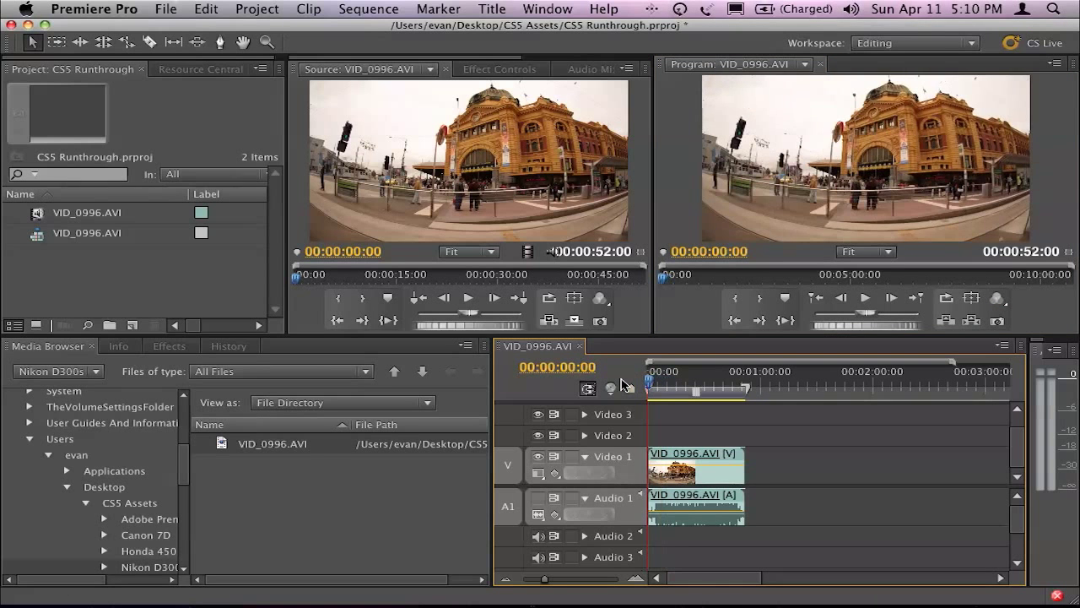
# View the Program monitor at 50%, 75% and 100% zoom, then return to Fit.
pyautogui.click(871, 255)
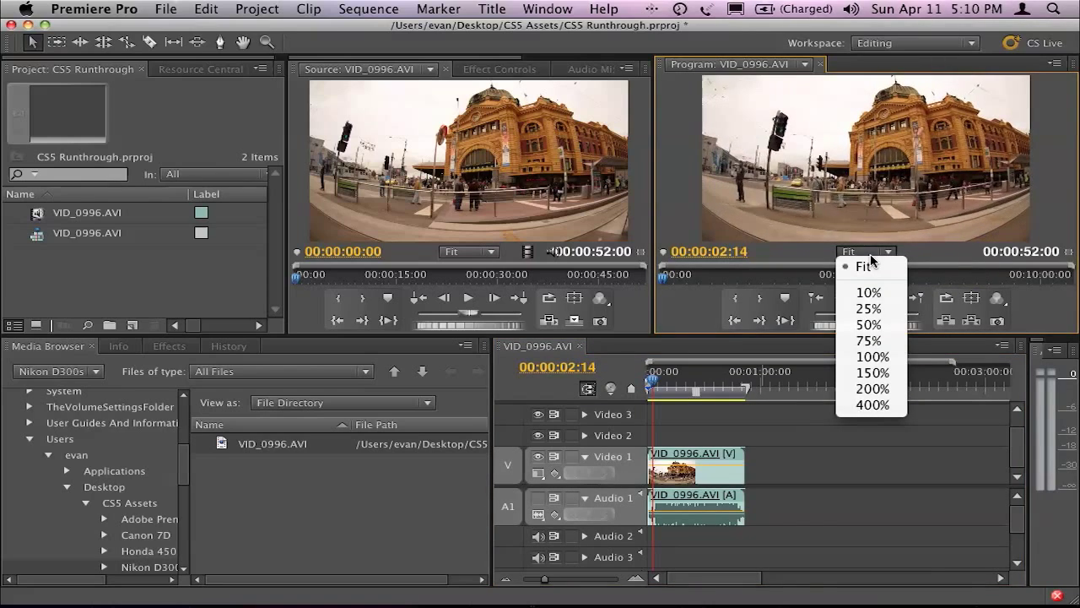
pyautogui.click(873, 327)
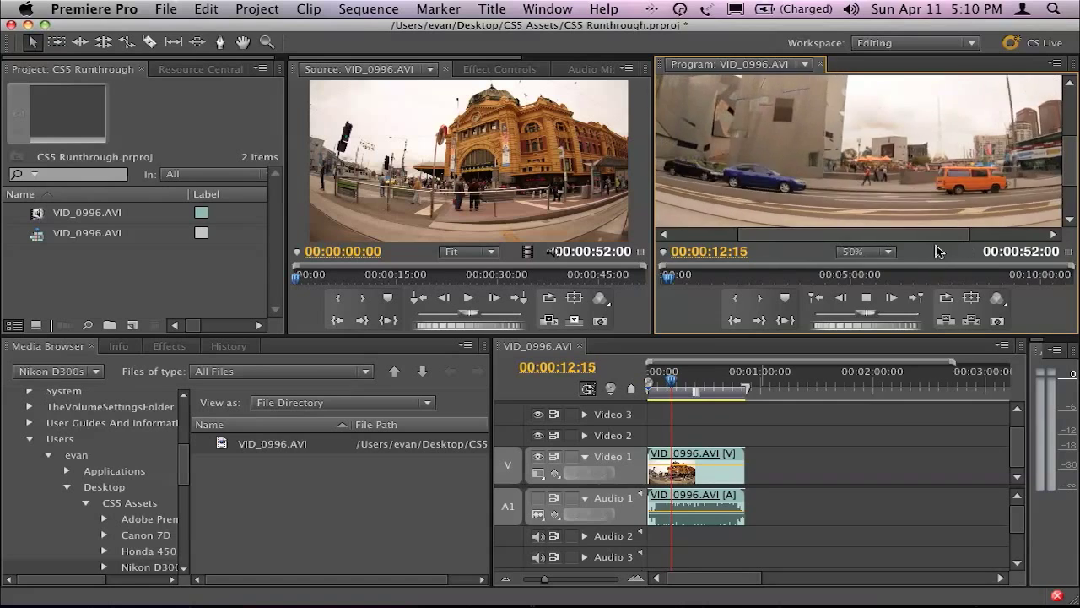
pyautogui.click(874, 251)
pyautogui.click(872, 340)
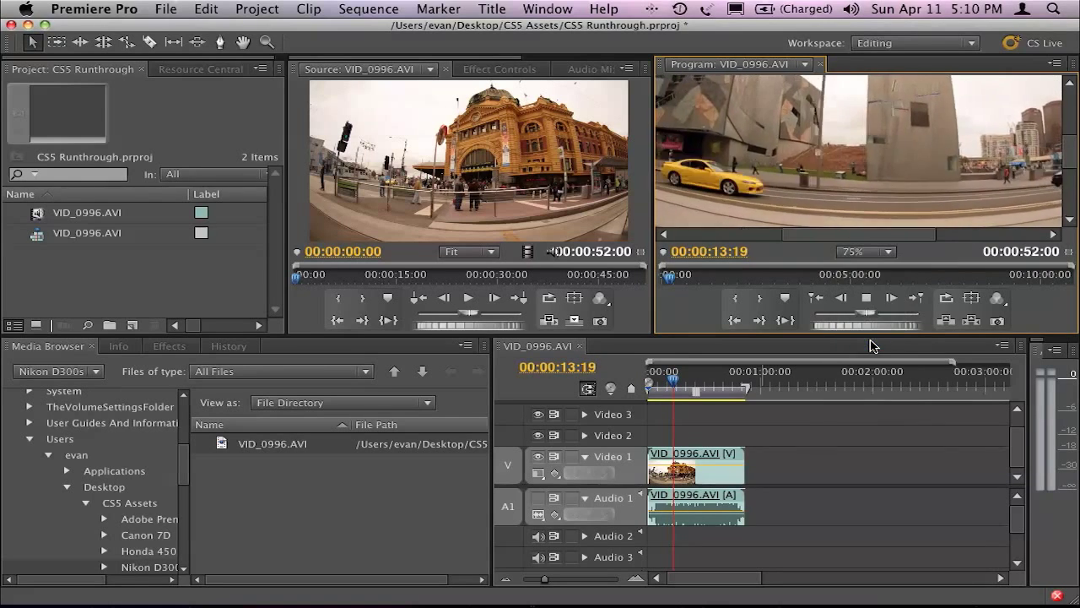
pyautogui.click(861, 252)
pyautogui.click(869, 358)
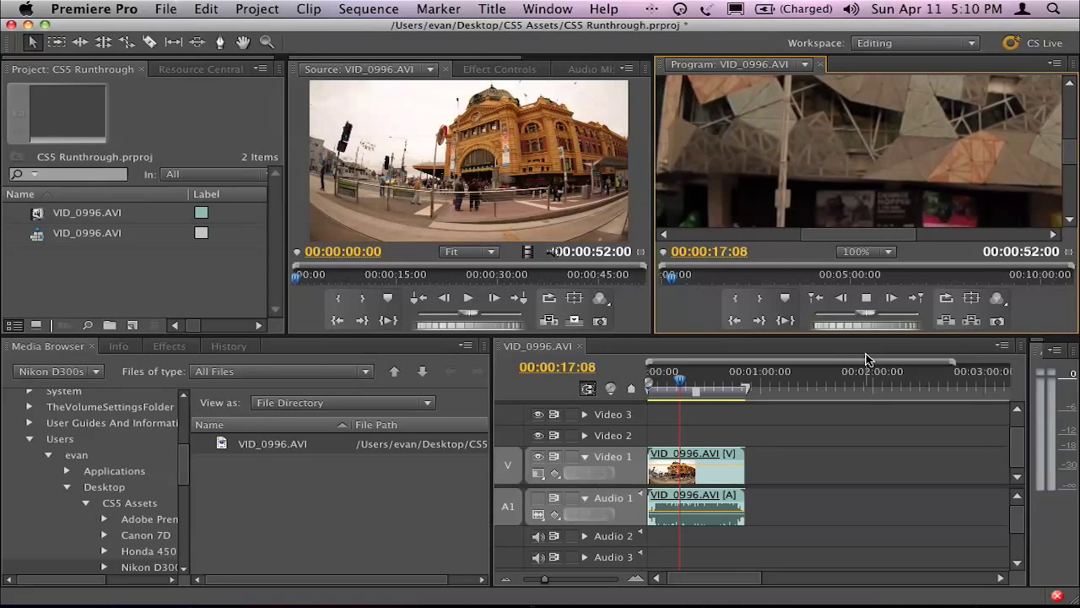
pyautogui.press('space')
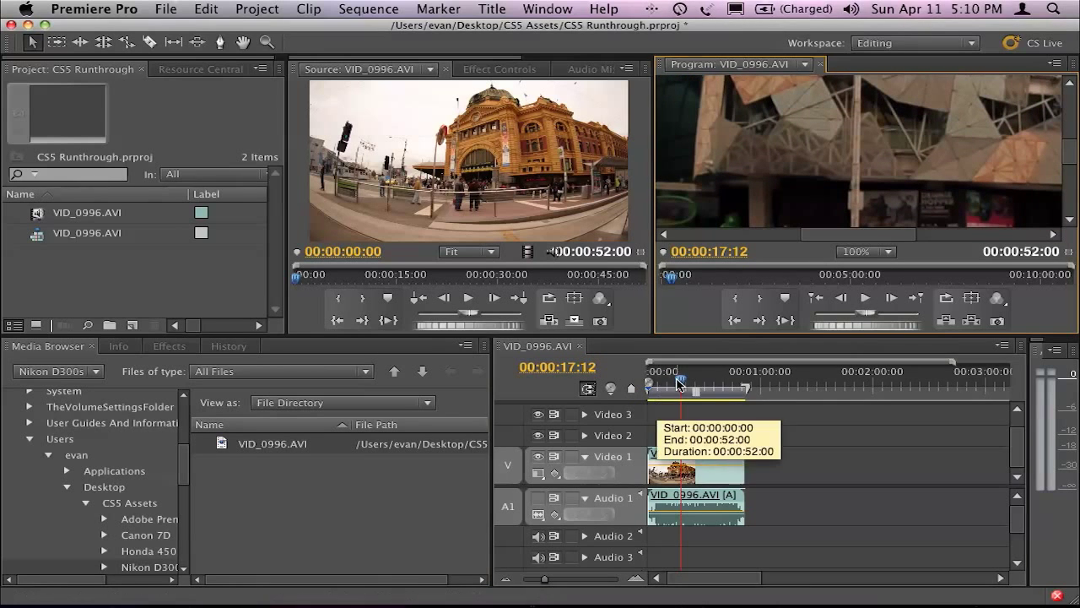
pyautogui.moveTo(711, 374); pyautogui.dragTo(649, 374)
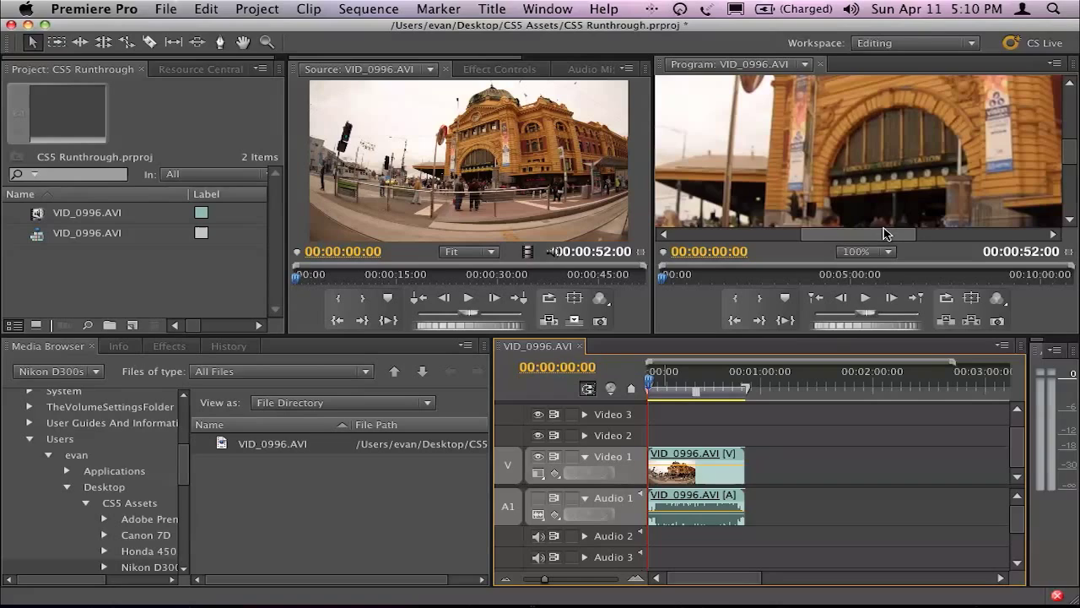
pyautogui.click(878, 252)
pyautogui.click(864, 267)
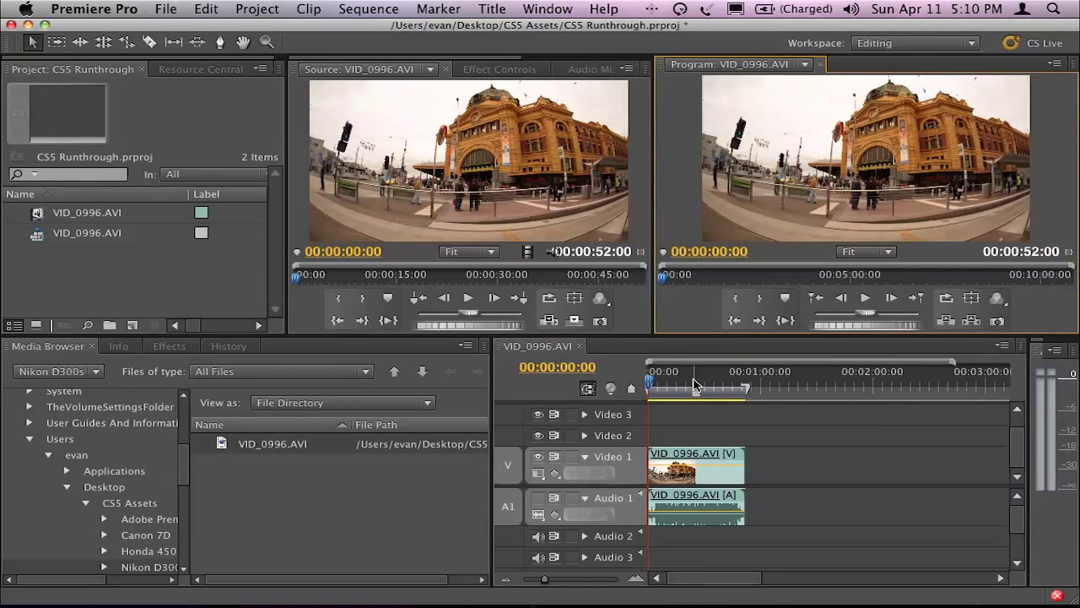
# Trim the VID_0996.AVI clip's end so the sequence lasts 26 seconds, then select the sequence.
pyautogui.moveTo(698, 376)
pyautogui.mouseDown()
pyautogui.moveTo(721, 380)
pyautogui.moveTo(688, 384)
pyautogui.mouseUp()
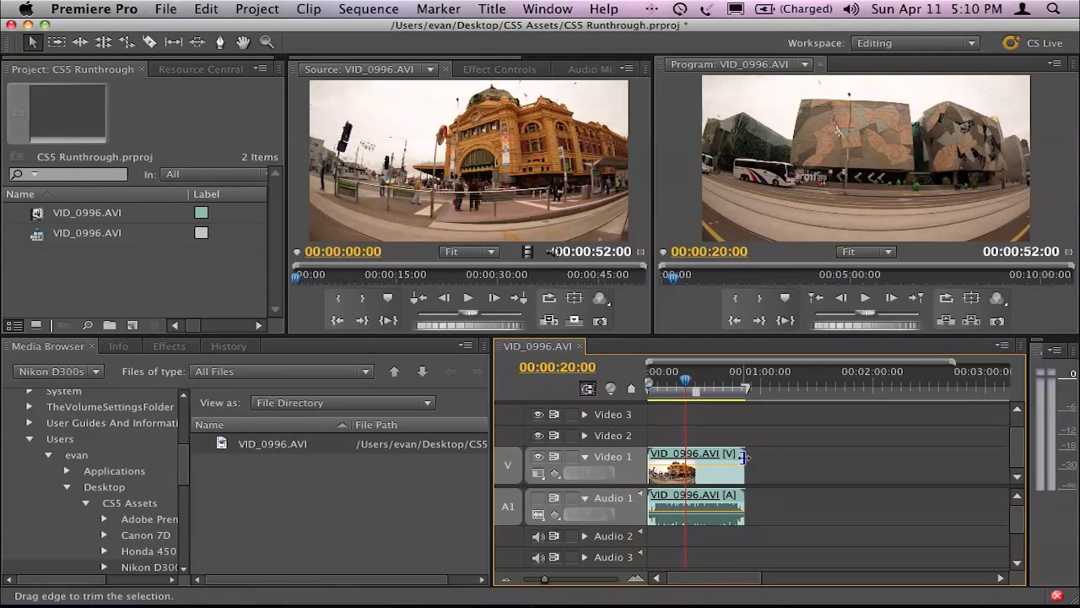
pyautogui.moveTo(745, 469); pyautogui.dragTo(695, 468)
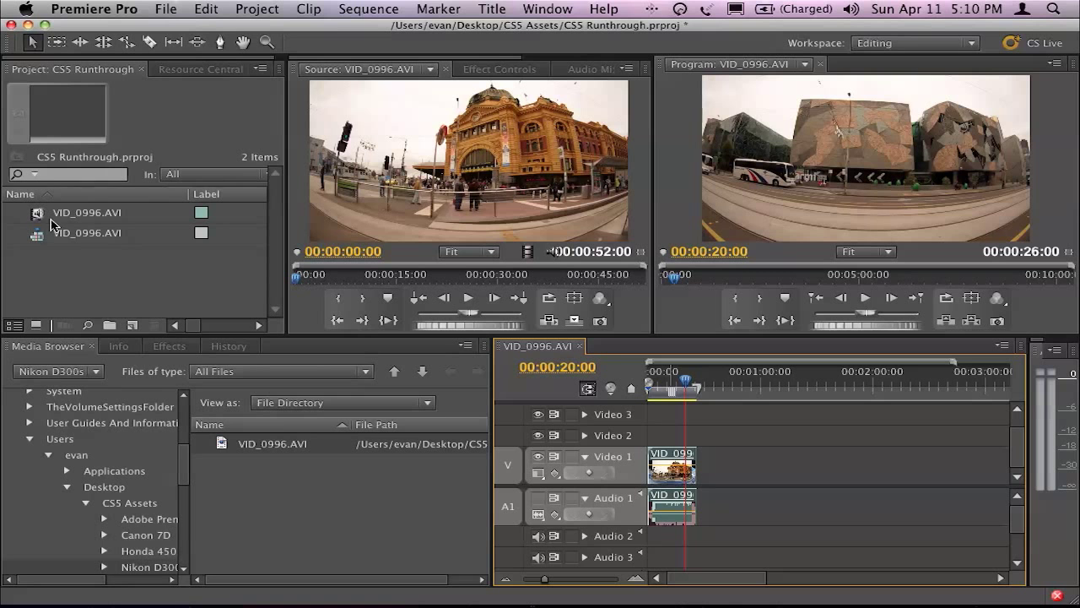
pyautogui.moveTo(671, 378); pyautogui.dragTo(666, 380)
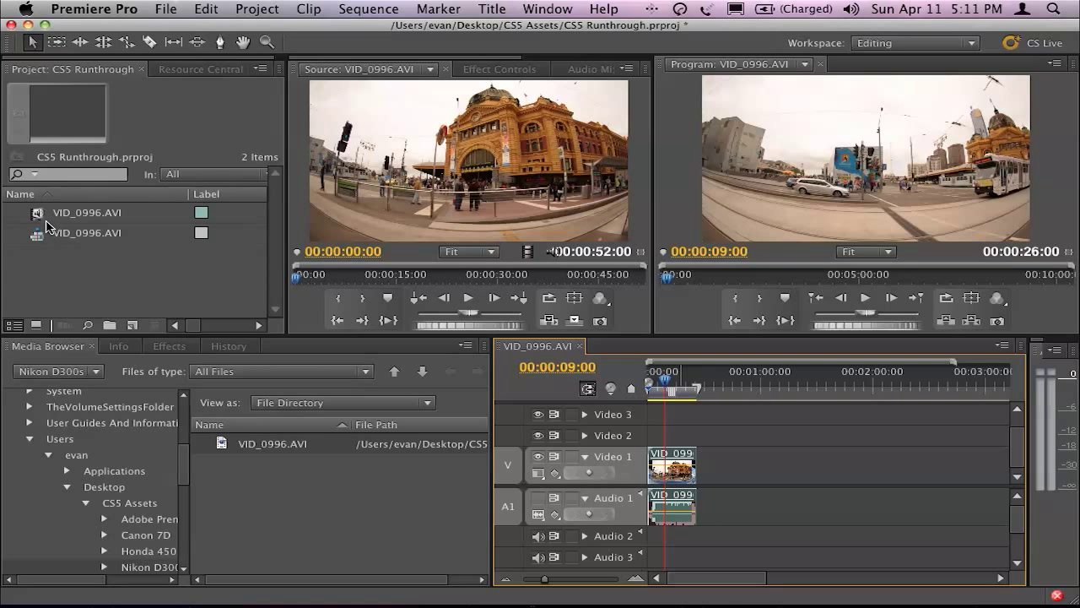
pyautogui.click(35, 245)
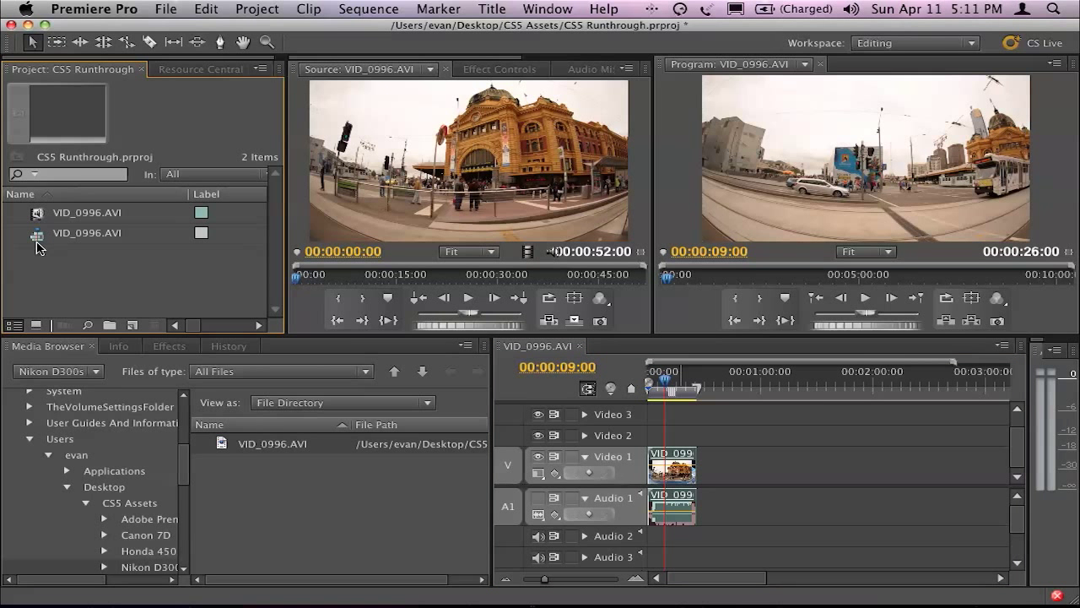
pyautogui.click(40, 241)
# Delete the VID_0996.AVI sequence and import MVI_0023.MOV from CS5 Assets > Canon 7D.
pyautogui.press('Delete')
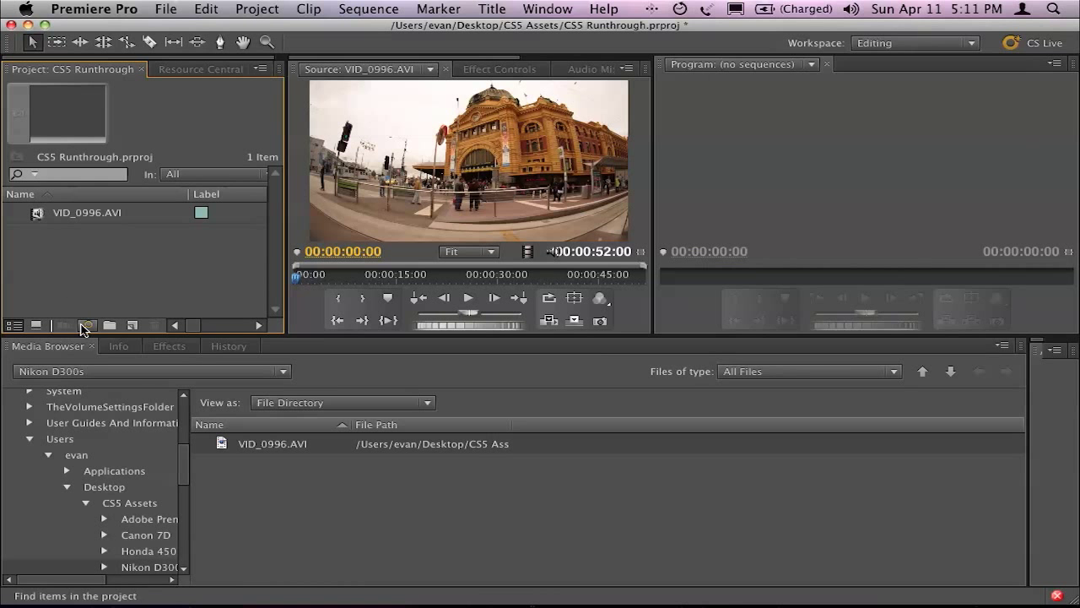
pyautogui.click(68, 371)
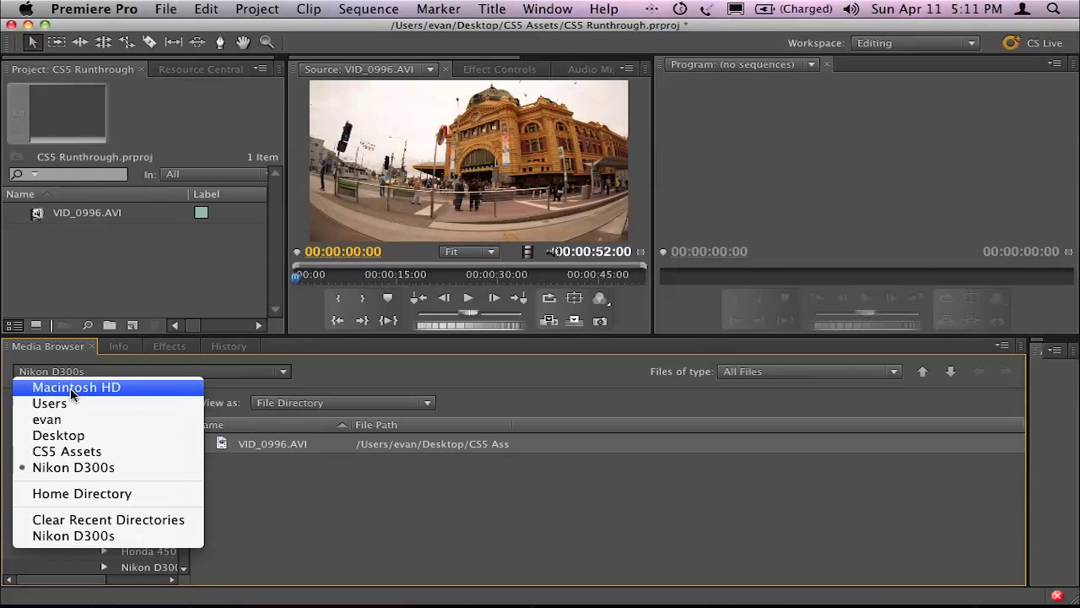
pyautogui.click(59, 451)
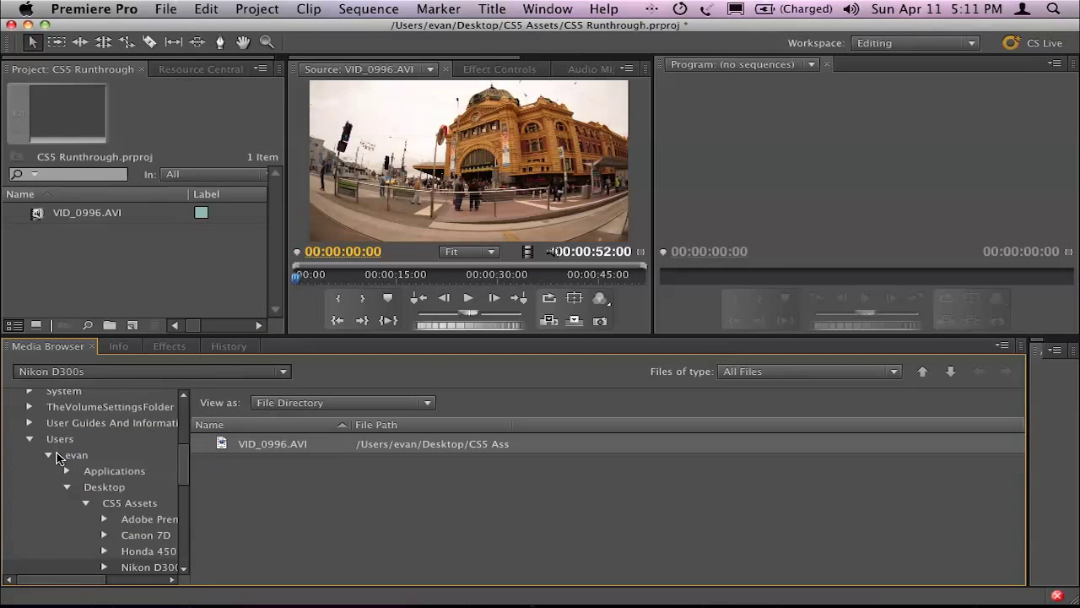
pyautogui.doubleClick(244, 505)
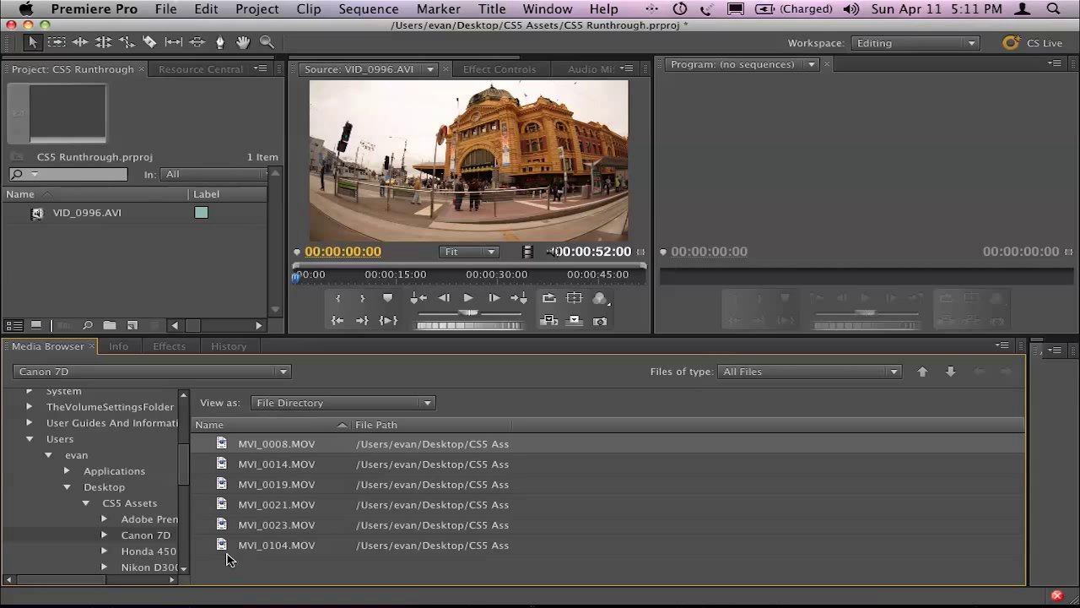
pyautogui.click(224, 546)
pyautogui.click(219, 524)
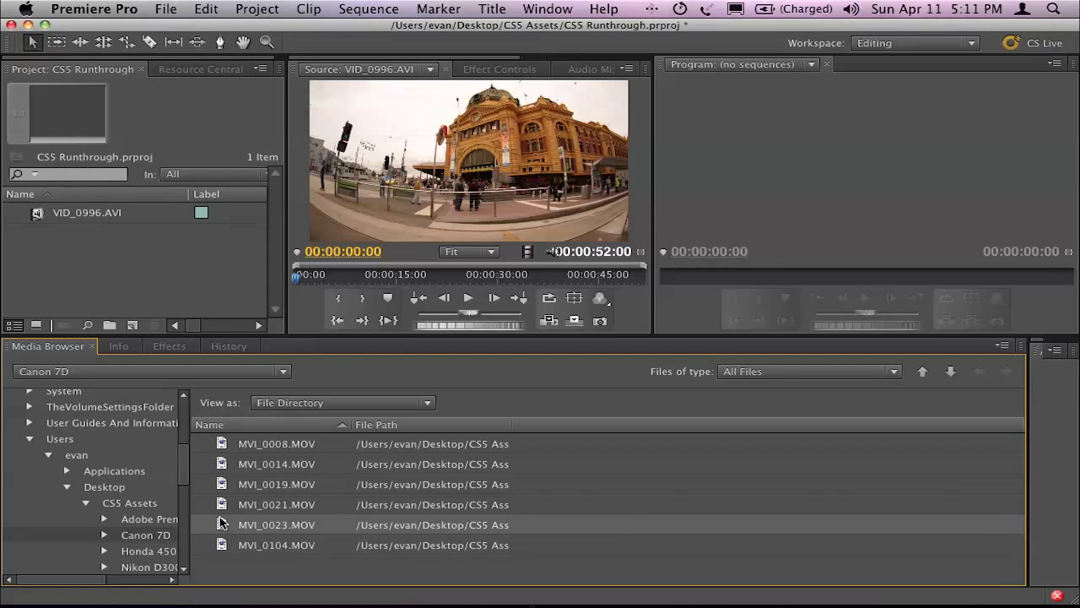
pyautogui.moveTo(221, 530); pyautogui.dragTo(80, 262)
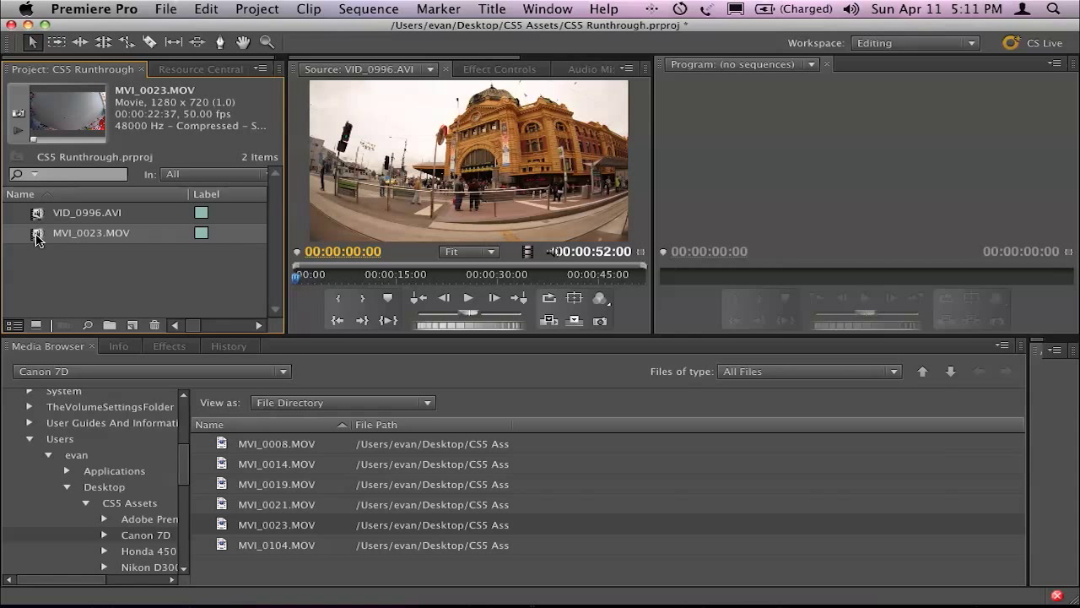
# Create an MVI_0023.MOV sequence, zoom the timeline to fit, and set playback resolution to 1/4.
pyautogui.moveTo(37, 239); pyautogui.dragTo(133, 324)
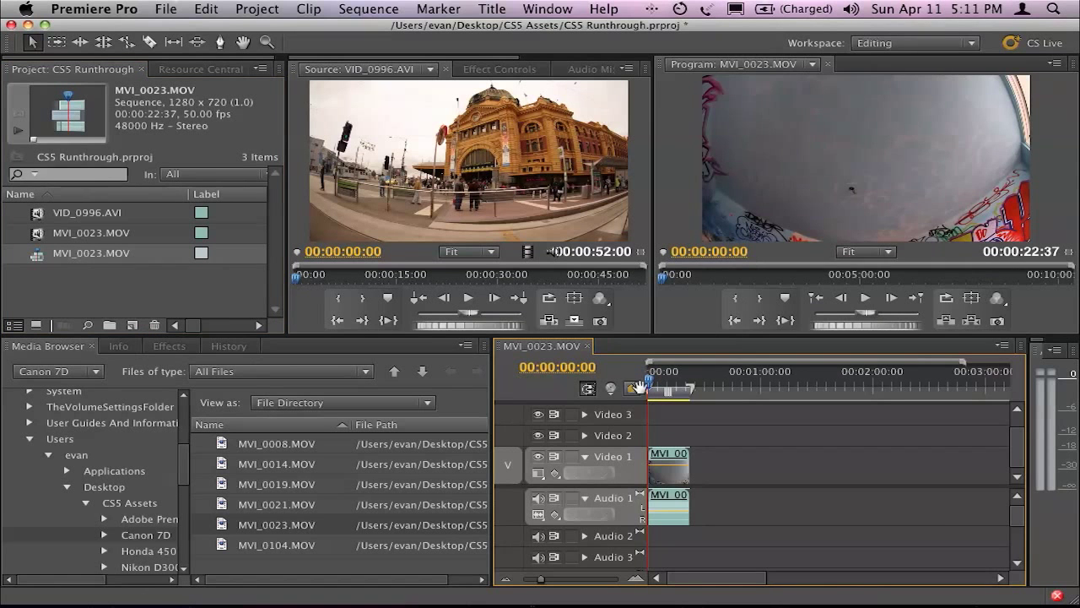
pyautogui.press('\\')
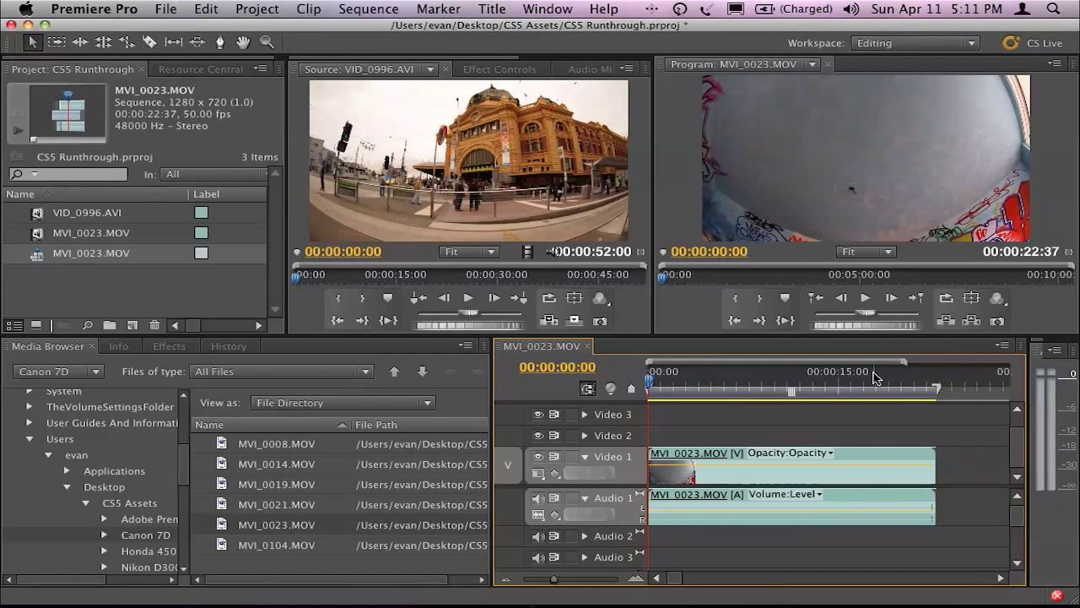
pyautogui.click(997, 299)
pyautogui.moveTo(962, 517)
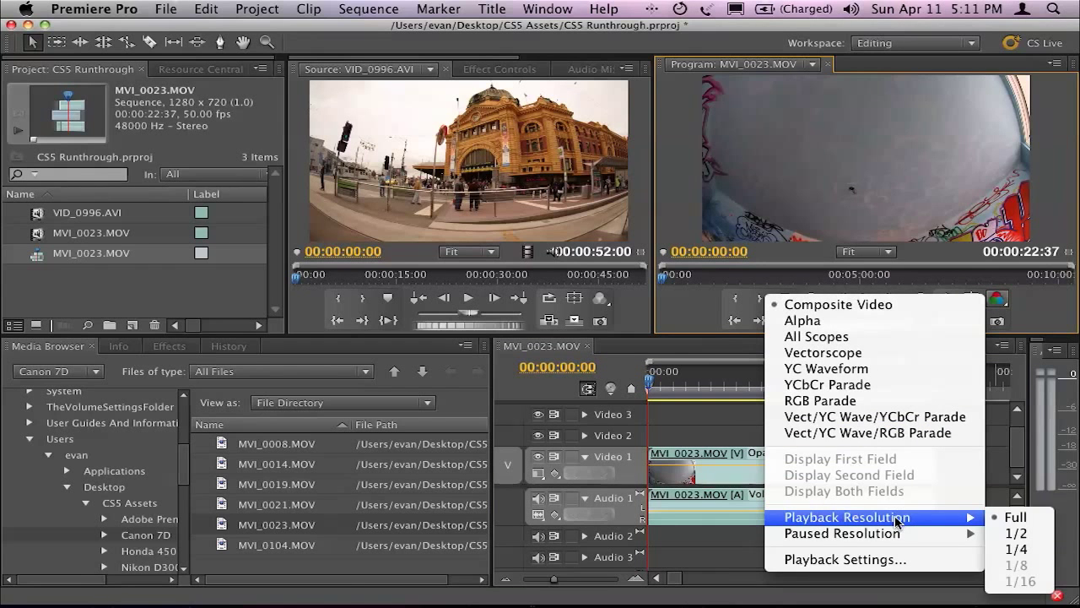
pyautogui.click(1010, 553)
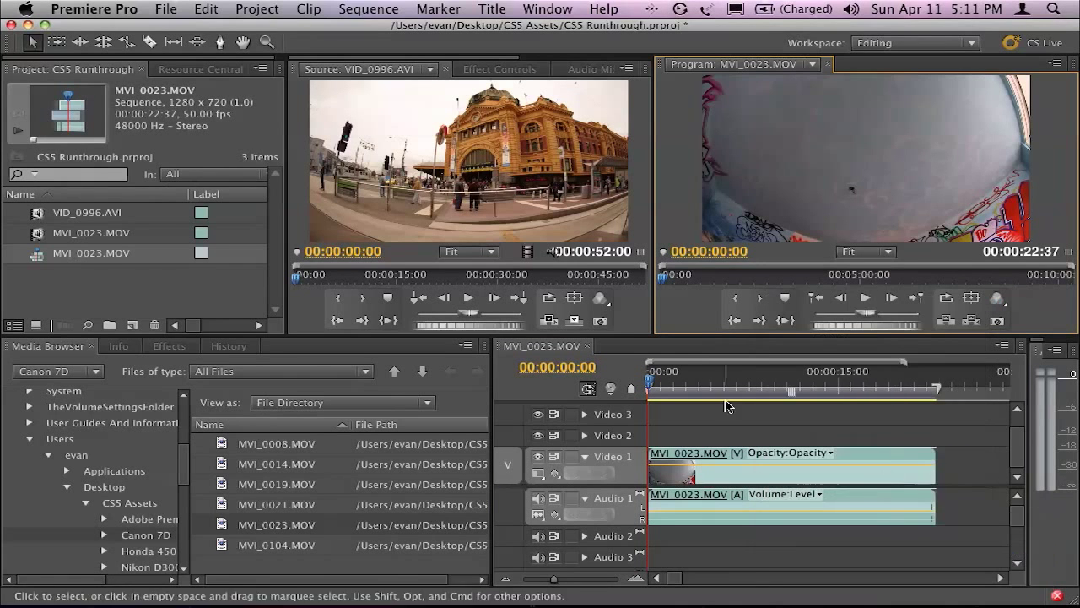
pyautogui.click(657, 378)
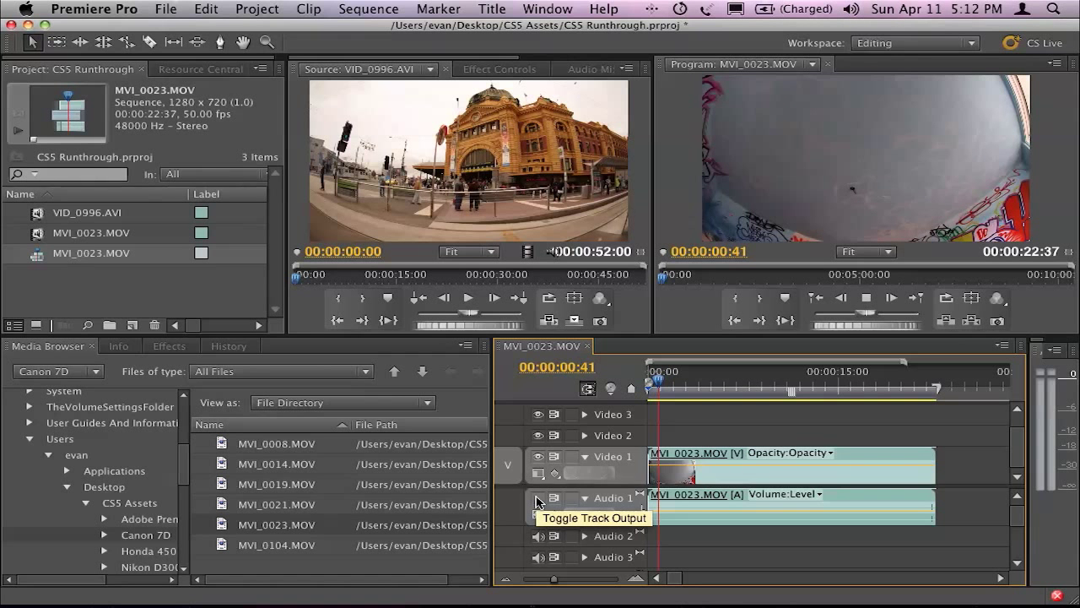
pyautogui.press('space')
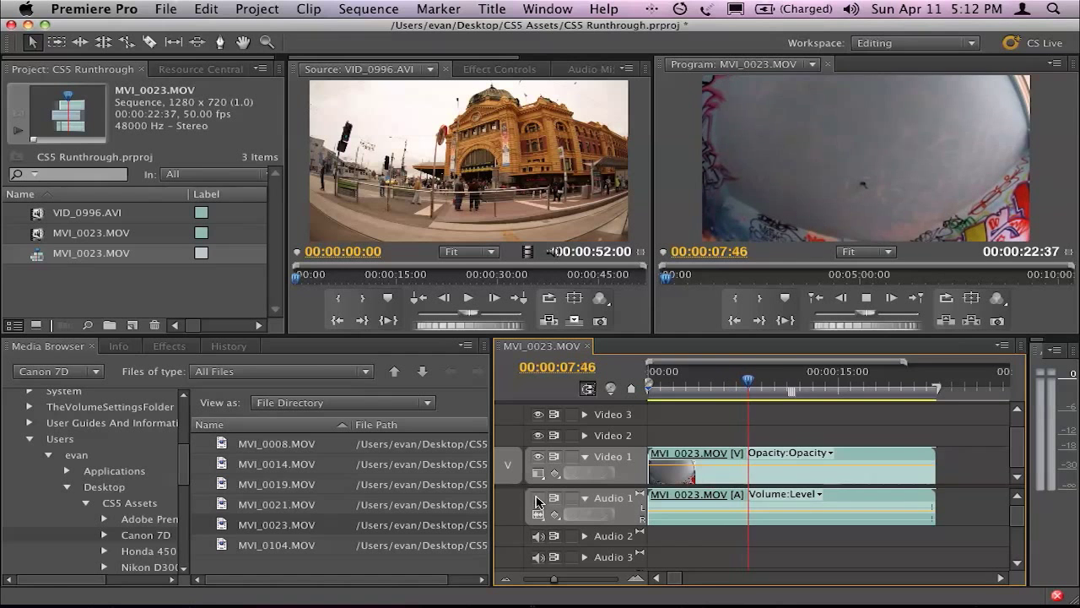
pyautogui.click(749, 375)
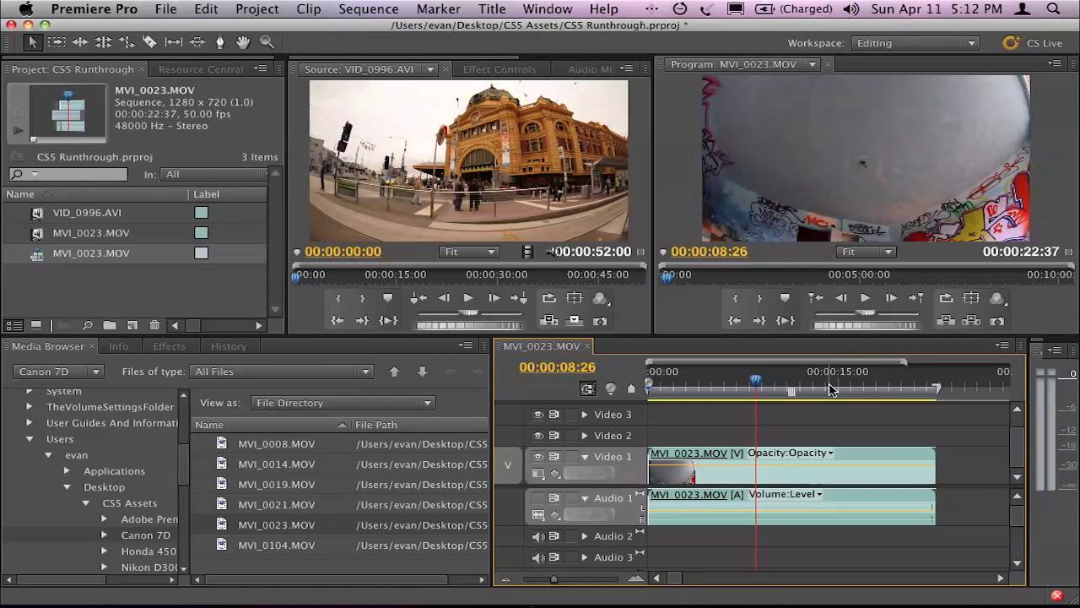
pyautogui.click(866, 298)
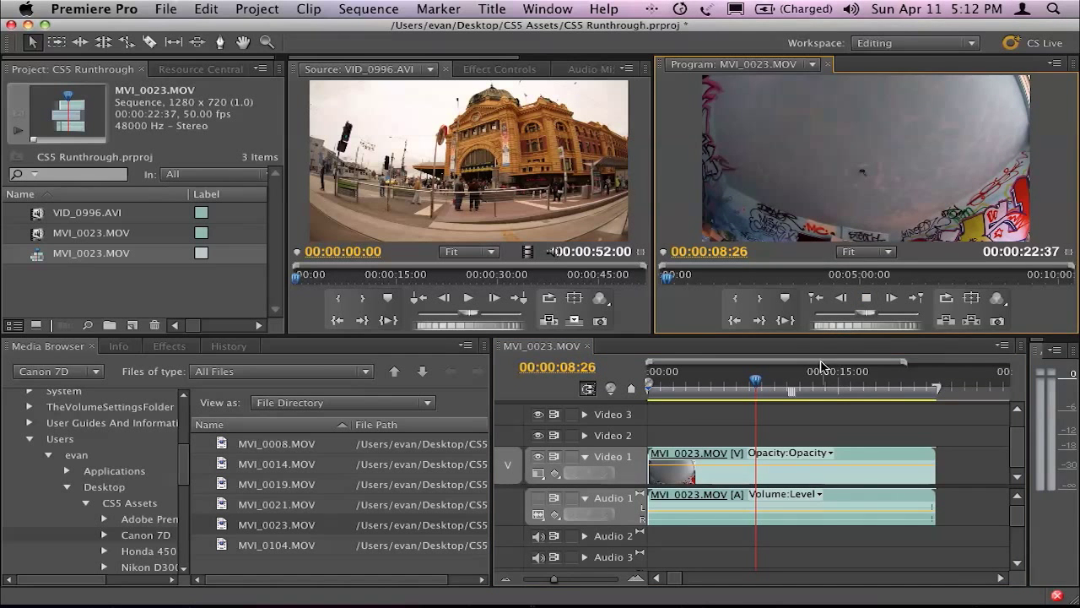
pyautogui.moveTo(820, 367); pyautogui.dragTo(779, 378)
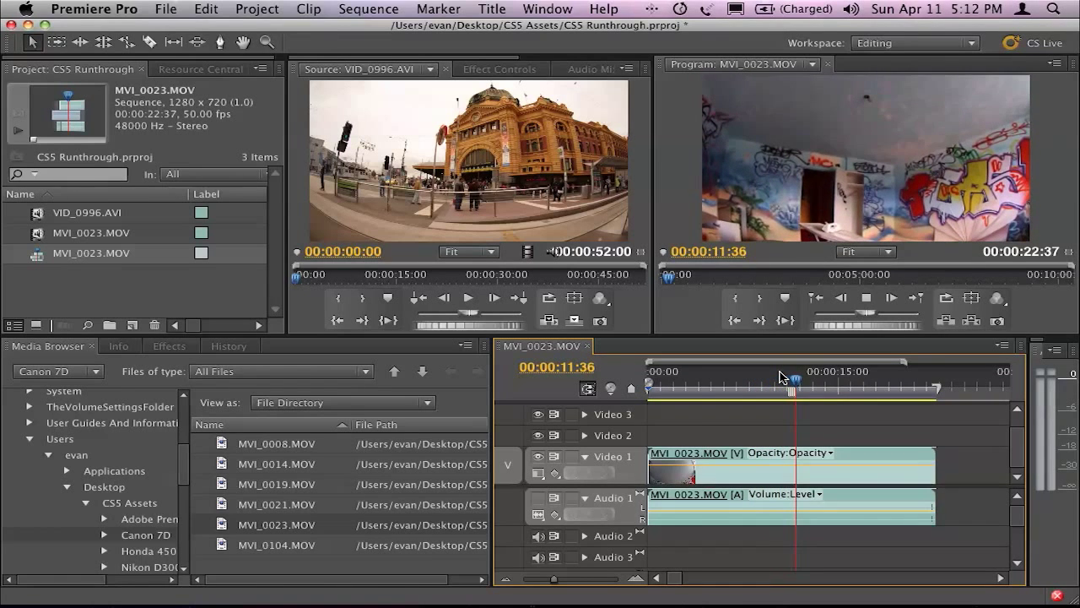
pyautogui.press('space')
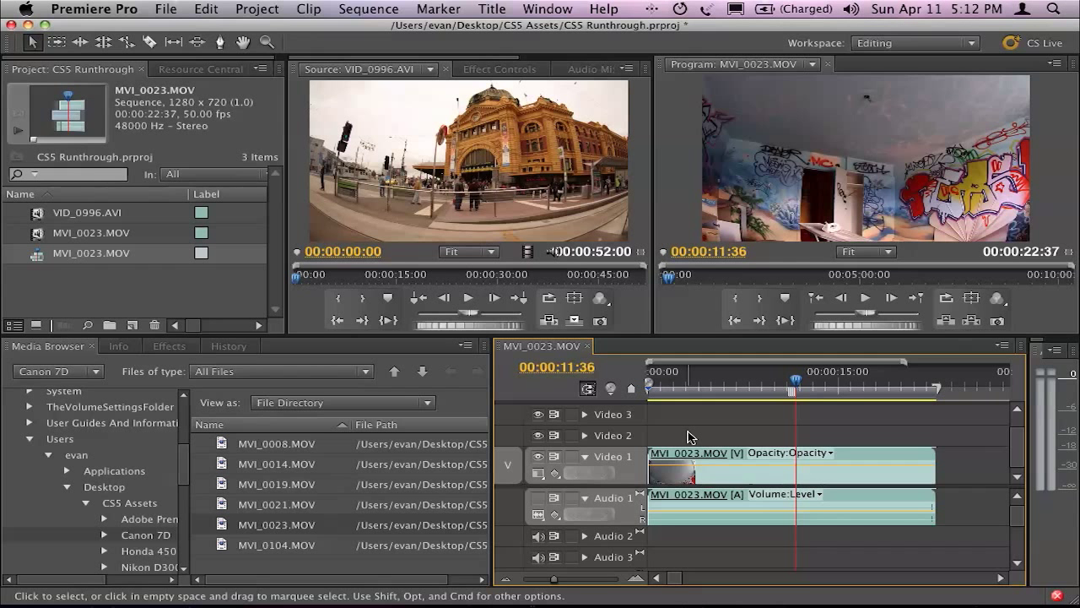
# Delete the timeline clips and interpret MVI_0023.MOV footage at an assumed 25 fps.
pyautogui.moveTo(683, 430); pyautogui.dragTo(715, 524)
pyautogui.press('Delete')
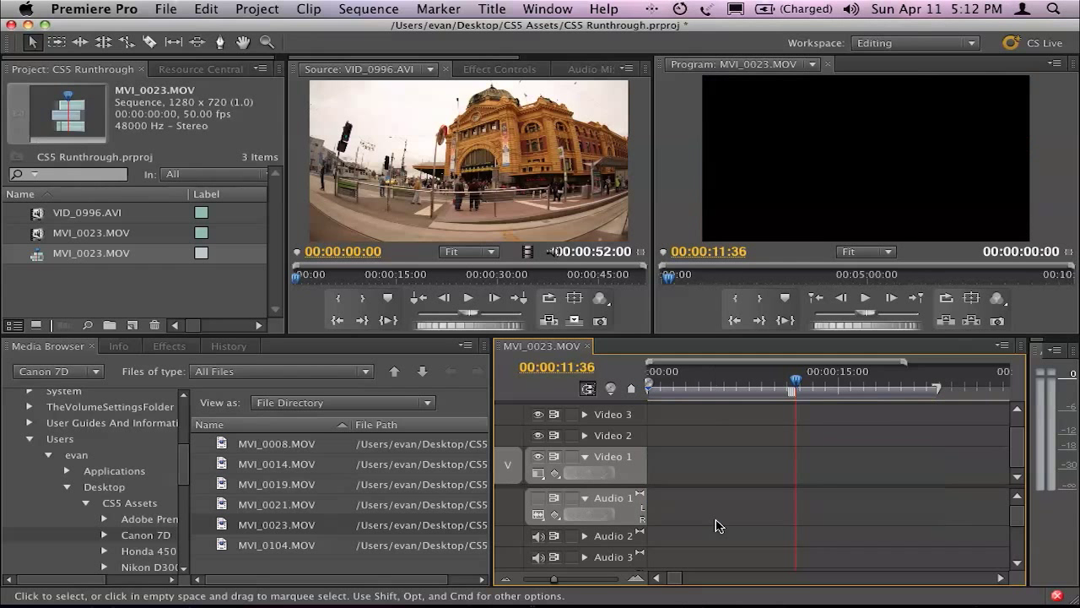
pyautogui.click(37, 235)
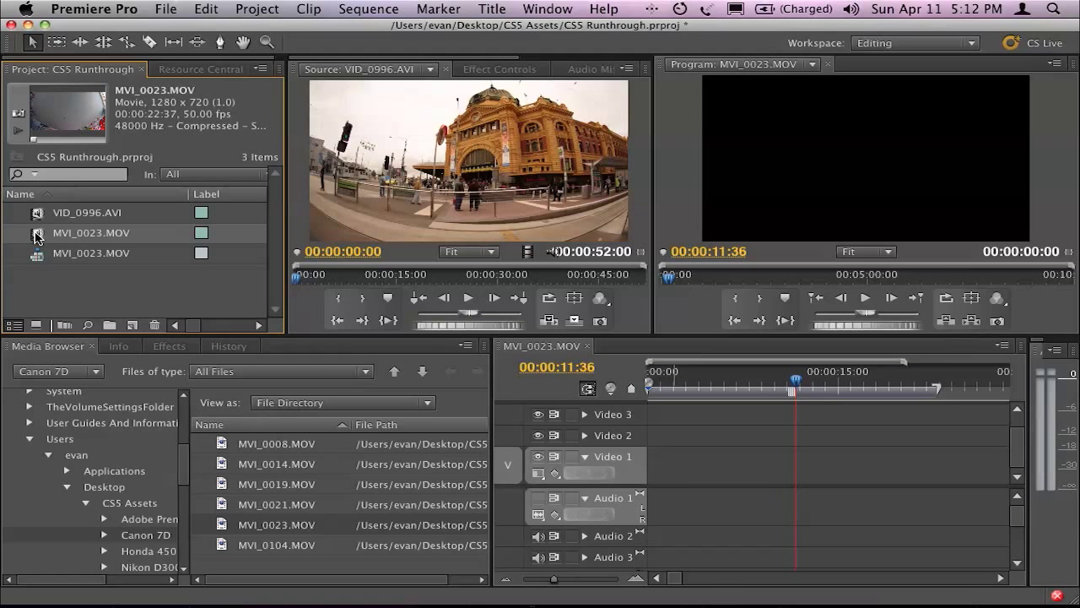
pyautogui.rightClick(37, 237)
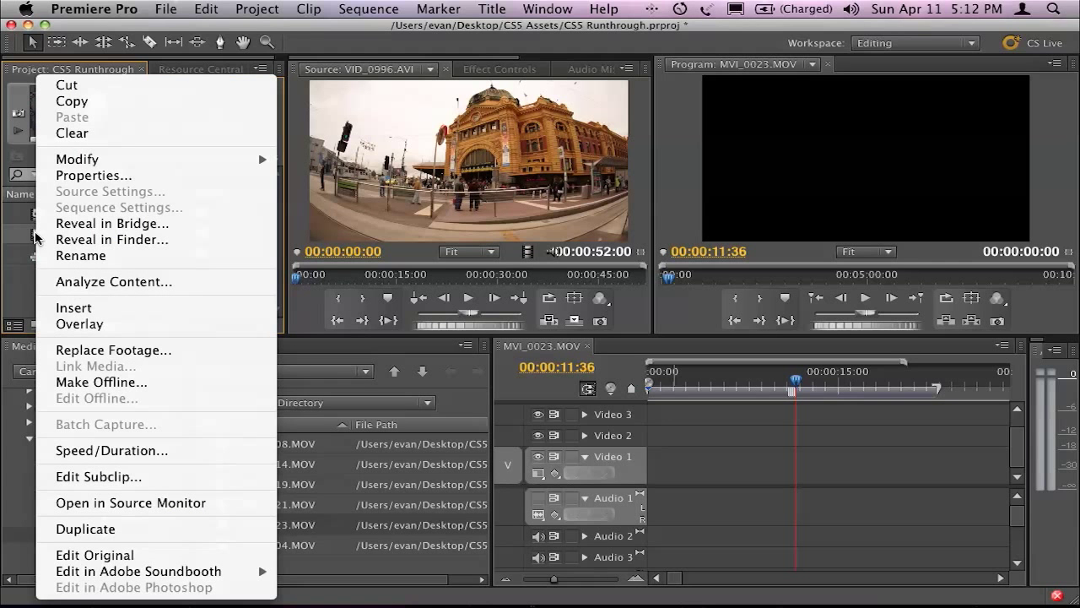
pyautogui.moveTo(94, 160)
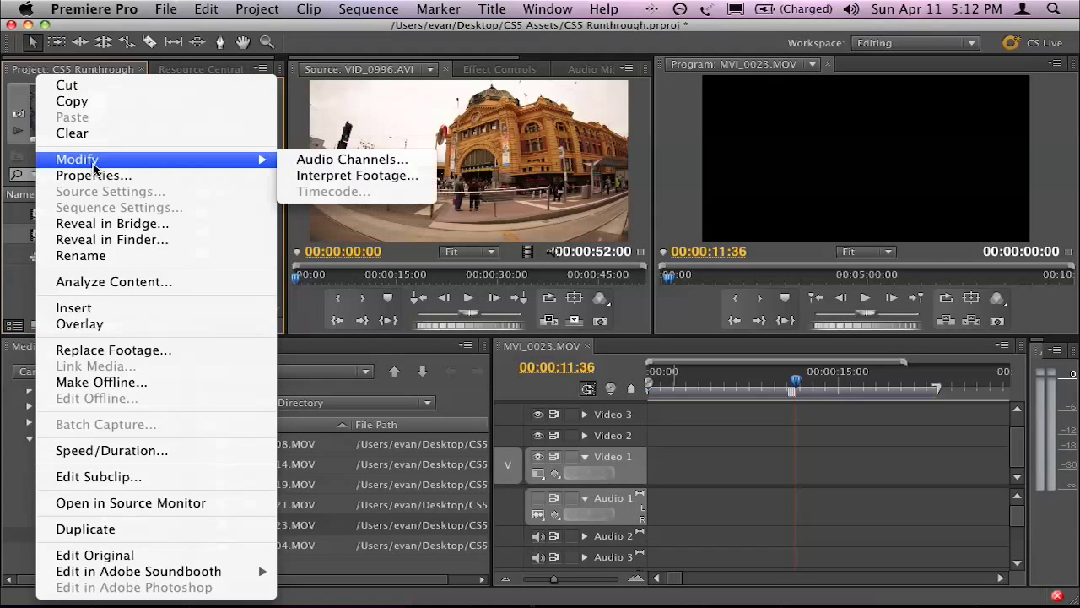
pyautogui.click(343, 178)
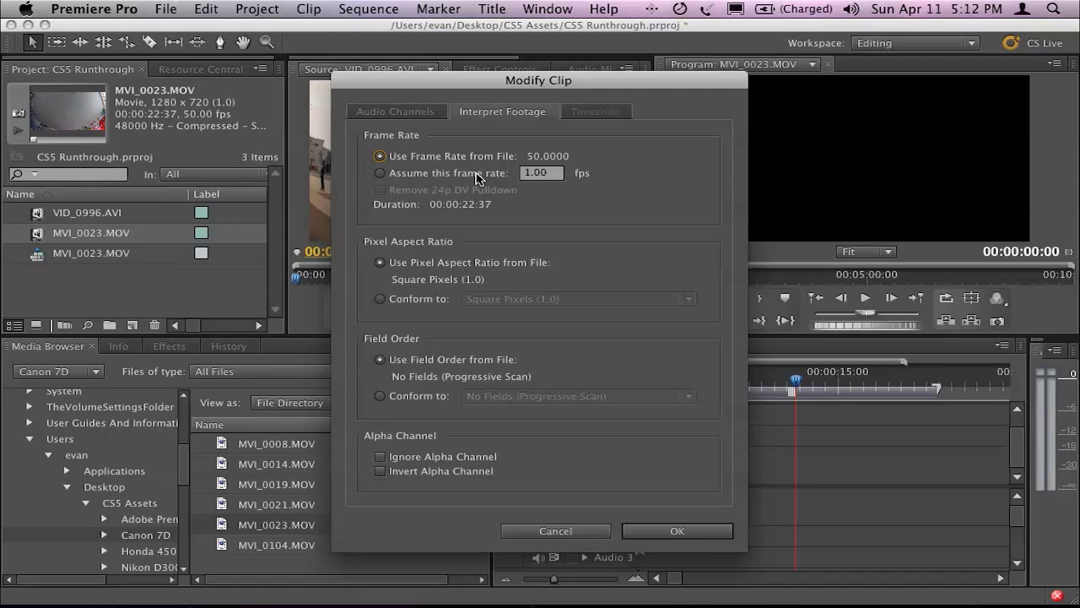
pyautogui.click(448, 175)
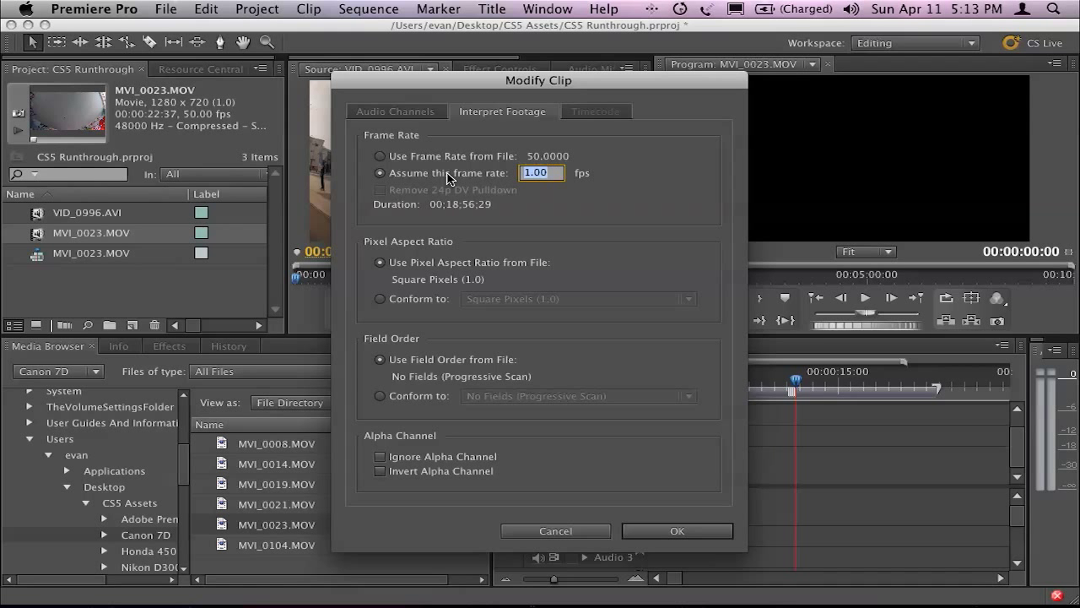
pyautogui.write('25')
pyautogui.click(667, 530)
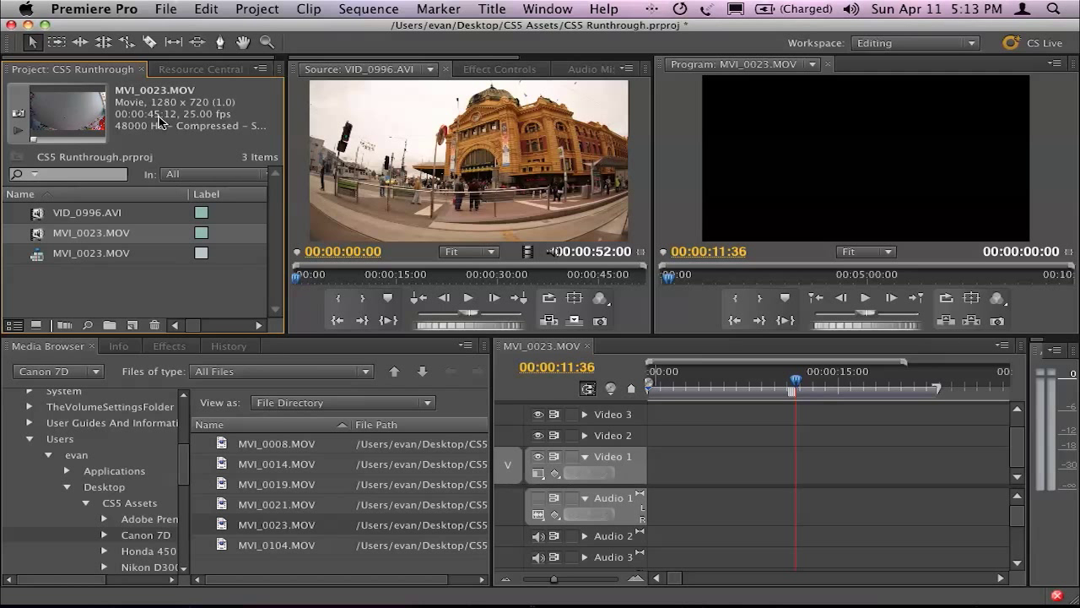
# Undo, then reapply the 25 fps Interpret Footage setting to MVI_0023.MOV.
pyautogui.press('super+z')
pyautogui.rightClick(56, 239)
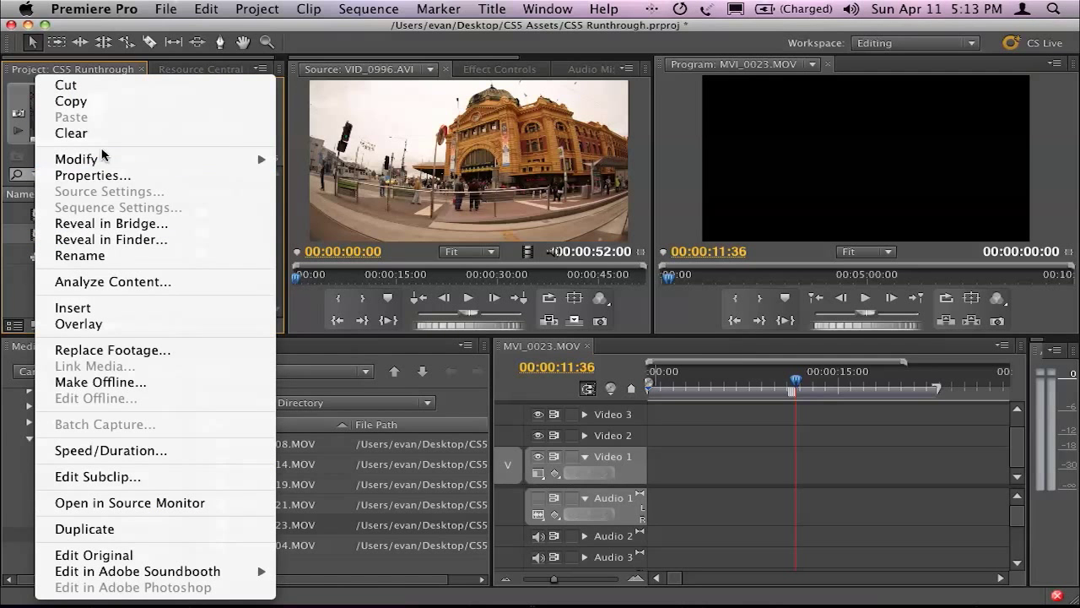
pyautogui.moveTo(103, 158)
pyautogui.click(342, 179)
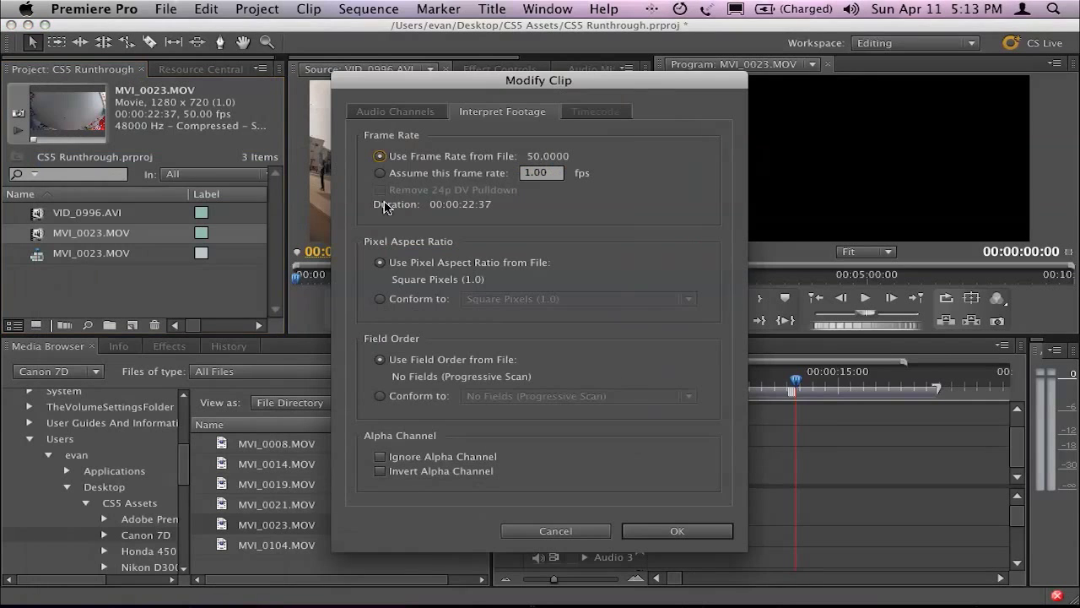
pyautogui.click(460, 178)
pyautogui.write('25')
pyautogui.click(685, 532)
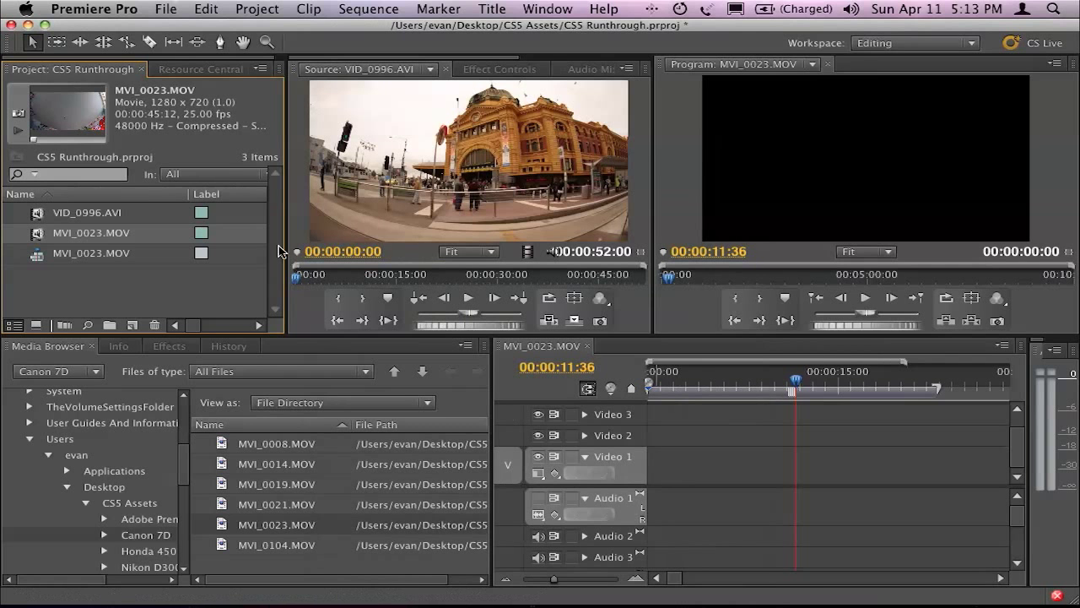
# Place the 25 fps MVI_0023.MOV clip on Video 1 and Audio 1 and scrub through it.
pyautogui.moveTo(51, 235); pyautogui.dragTo(654, 475)
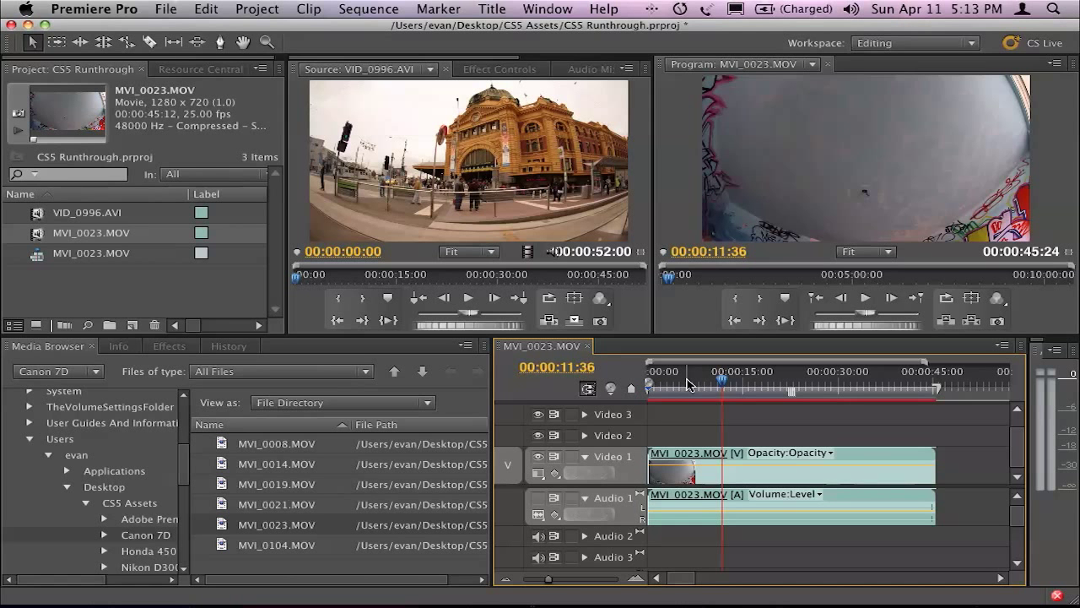
pyautogui.click(38, 255)
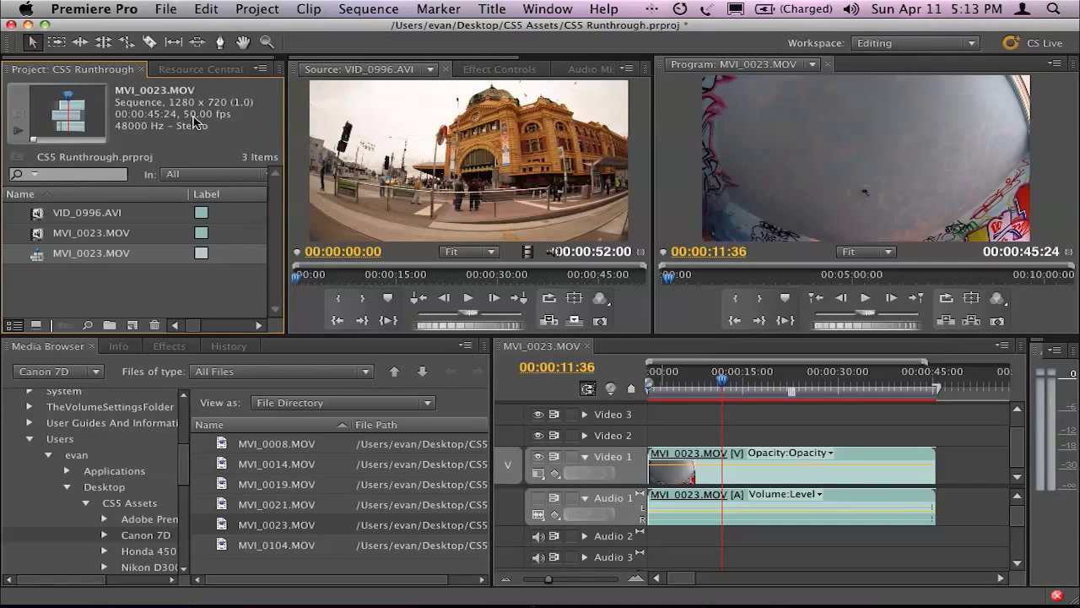
pyautogui.click(655, 381)
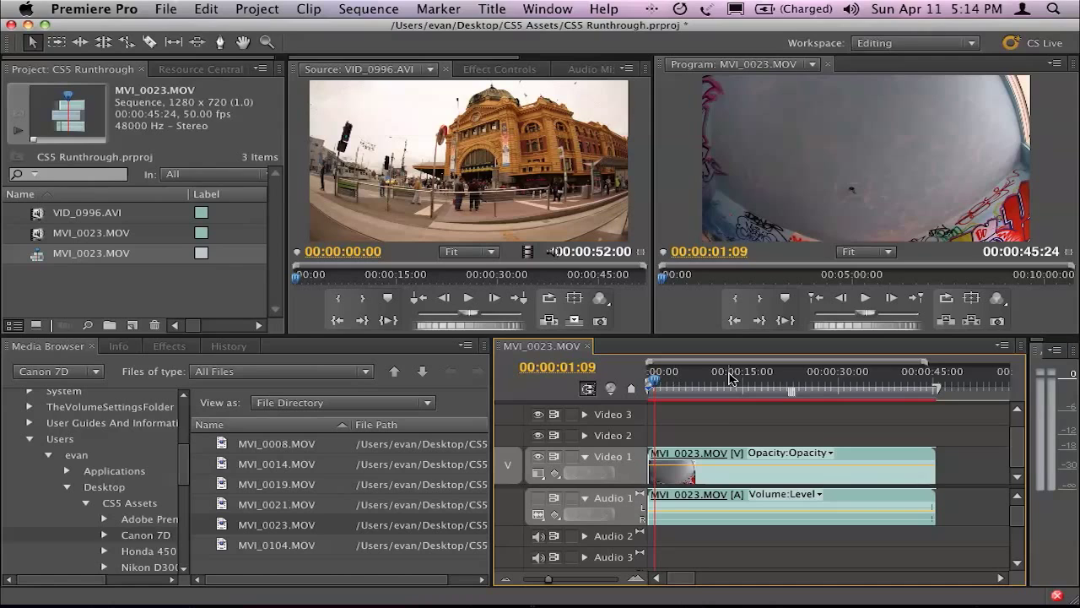
pyautogui.moveTo(731, 381)
pyautogui.mouseDown()
pyautogui.moveTo(774, 387)
pyautogui.moveTo(748, 386)
pyautogui.mouseUp()
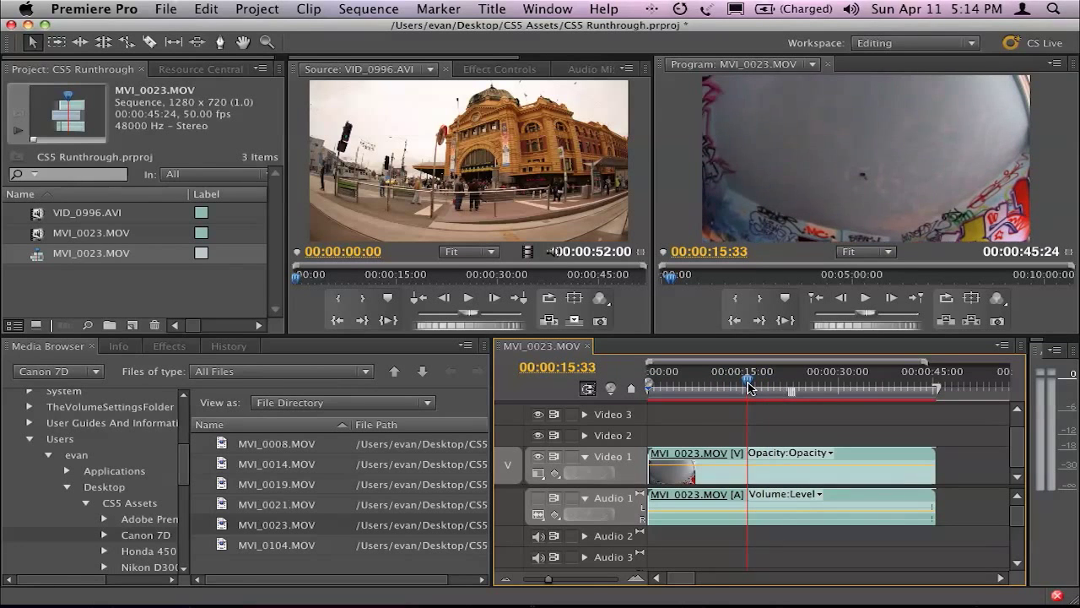
# Play the 45-second sequence, then go to the Premiere Pro menu to hide the application.
pyautogui.press('space')
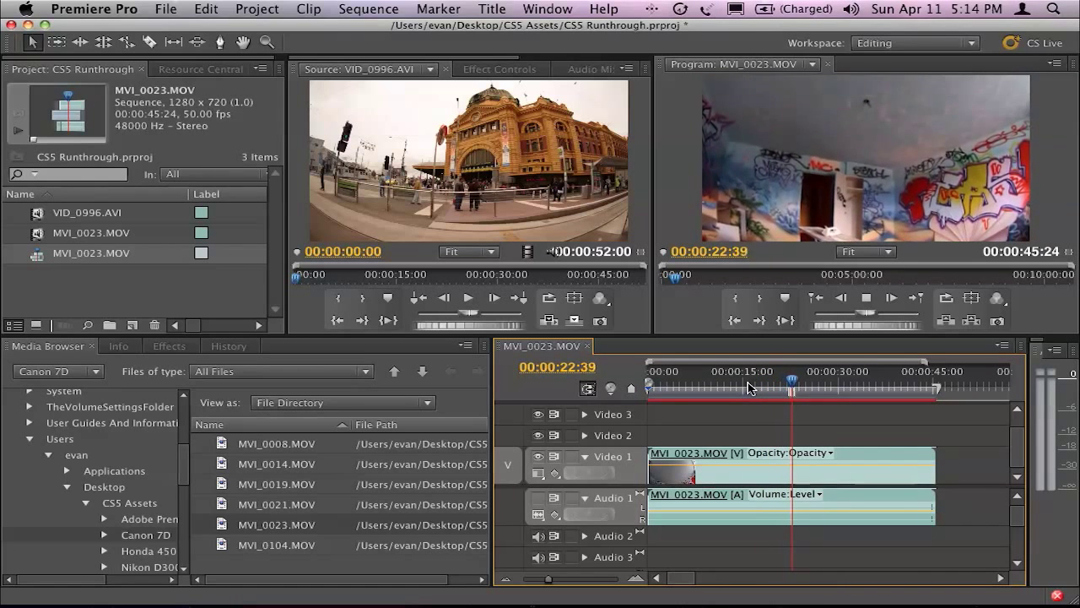
pyautogui.press('space')
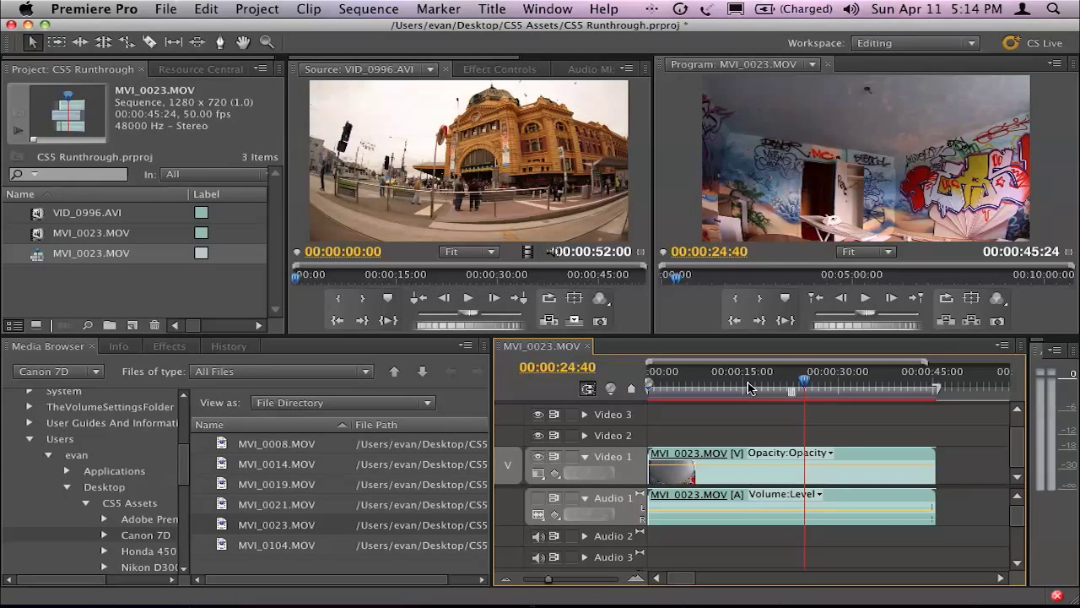
pyautogui.press('space')
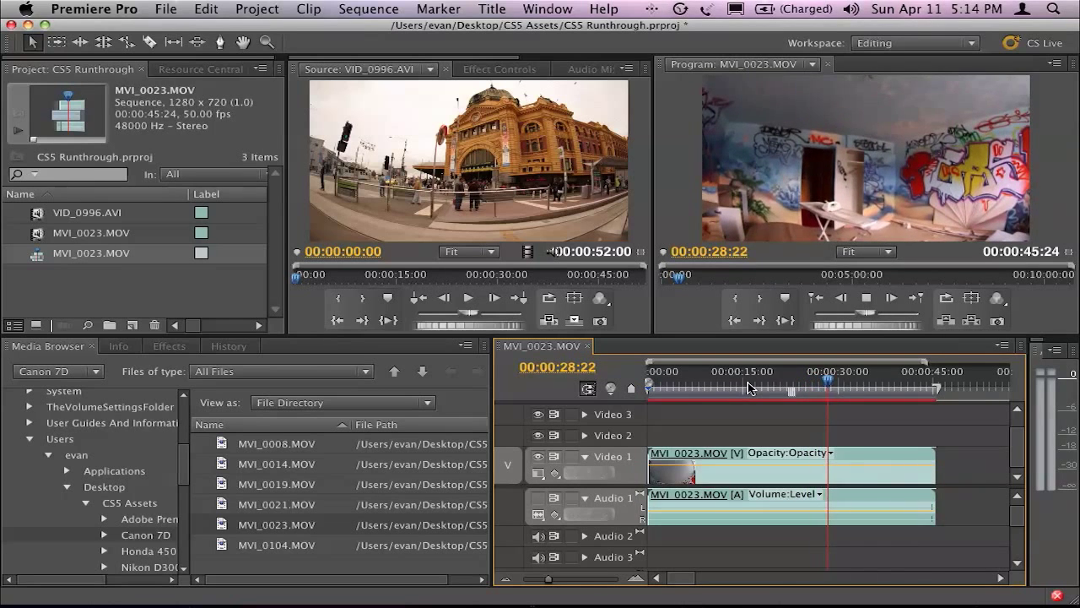
pyautogui.press('space')
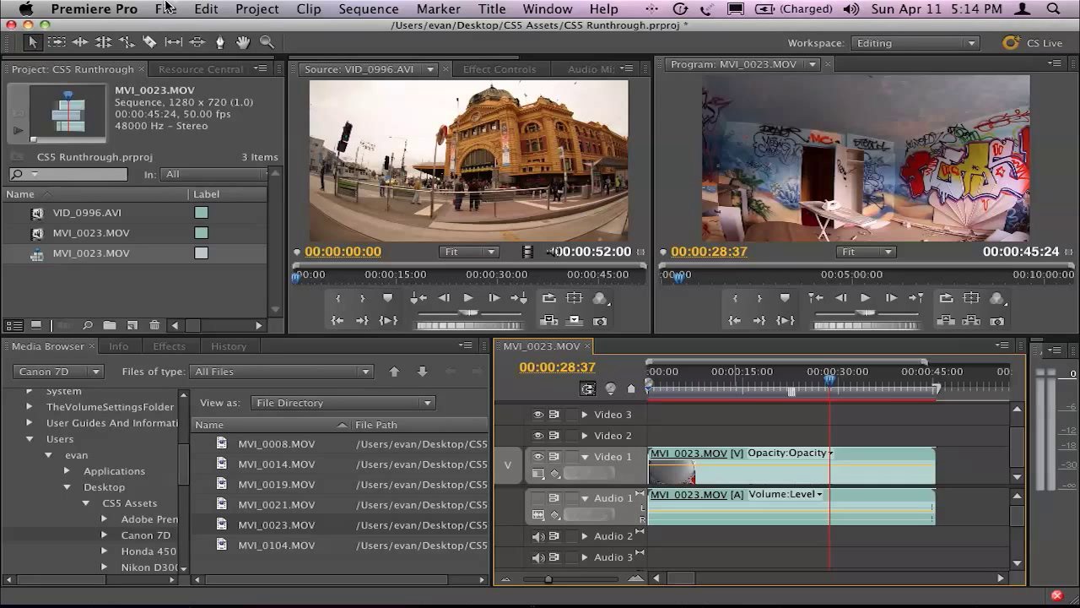
pyautogui.click(166, 8)
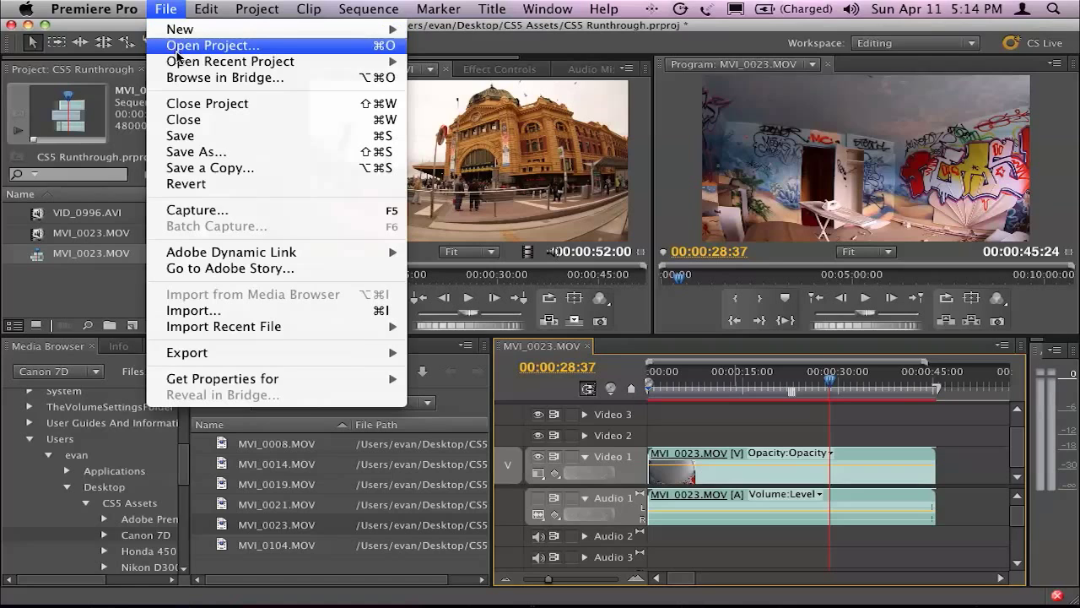
pyautogui.moveTo(92, 8)
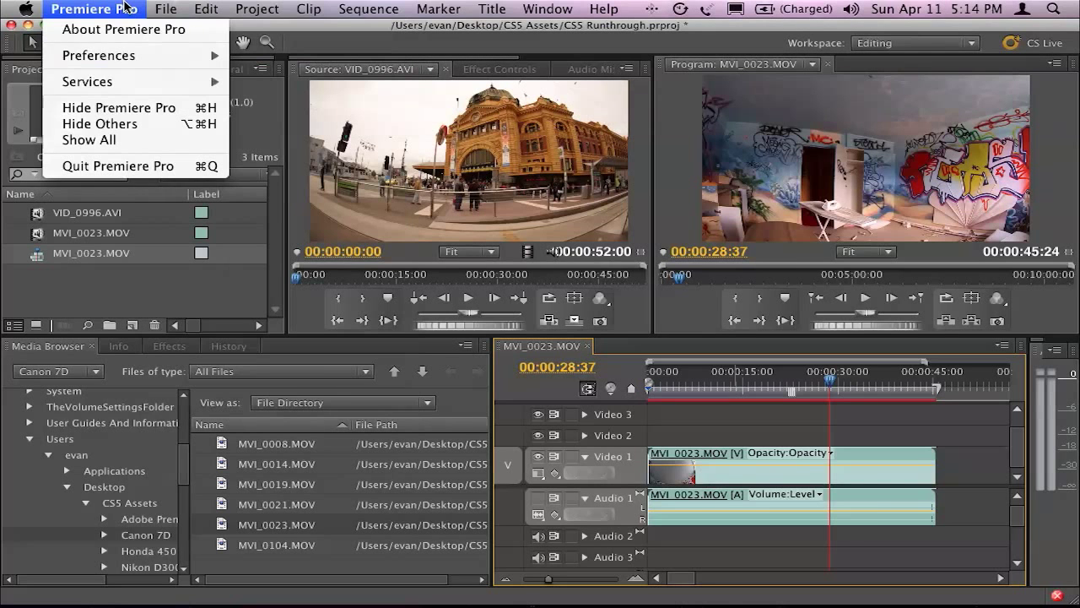
pyautogui.click(129, 107)
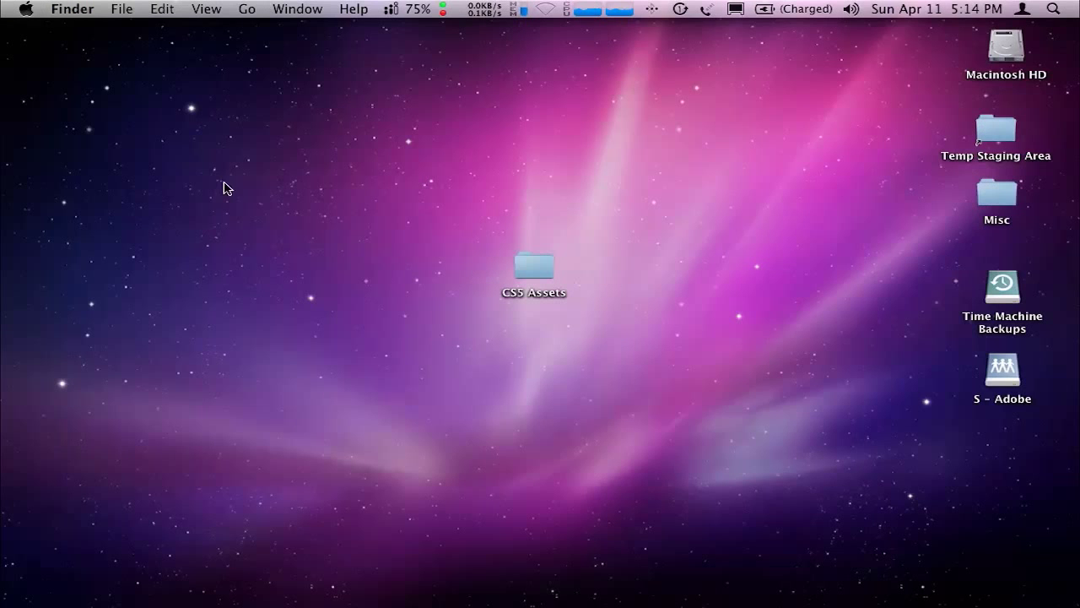